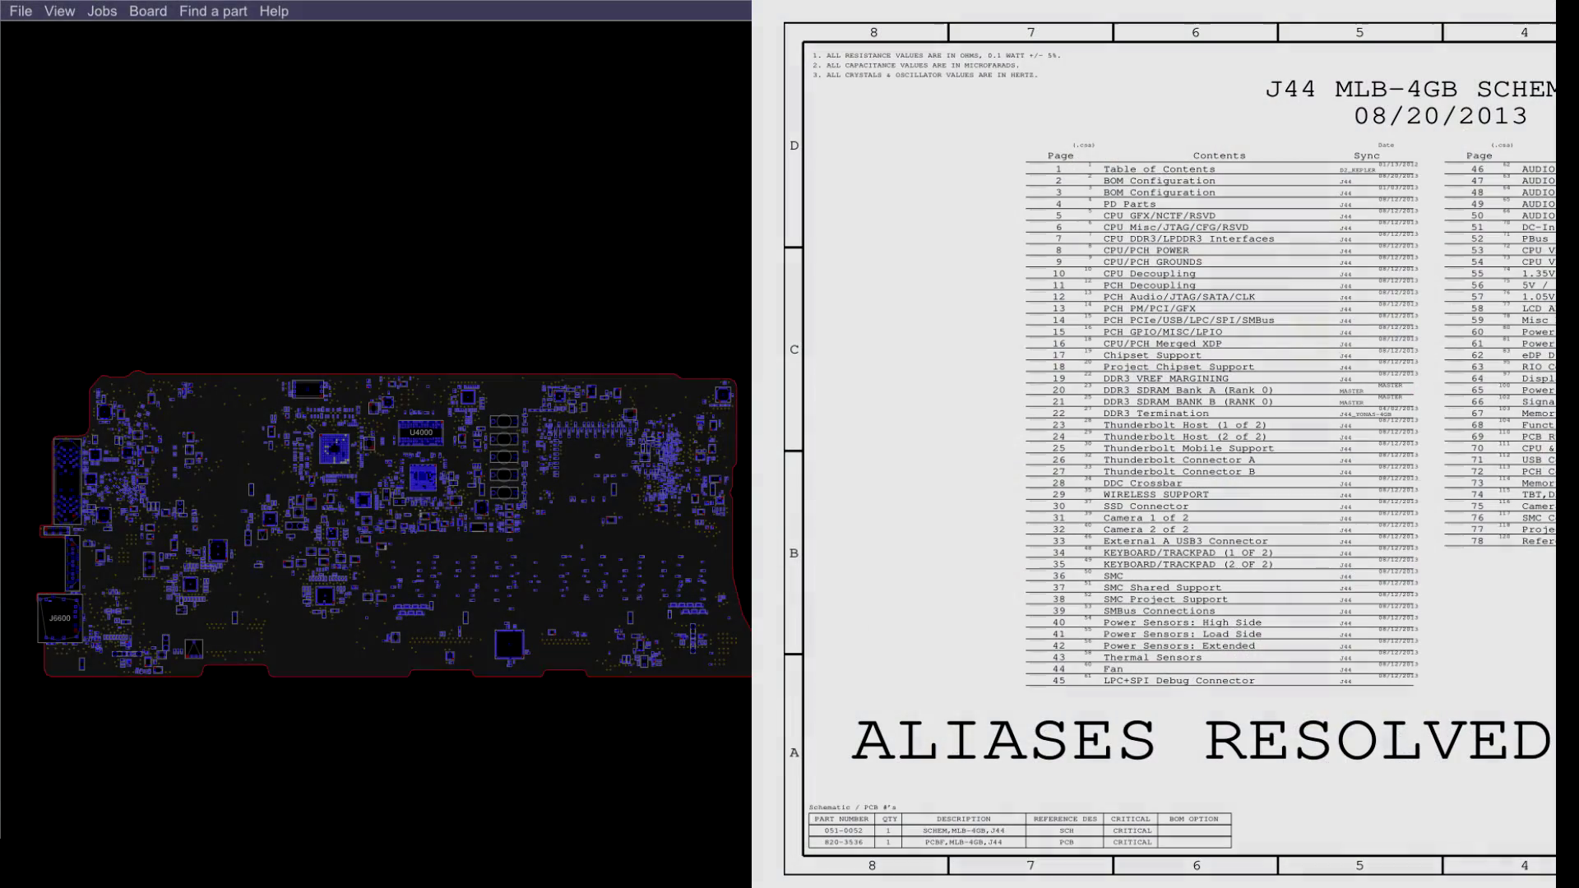
Locate U1950 on the board view, select its pin 8 and find the chip in the schematic
scroll(493, 740, "up", 5)
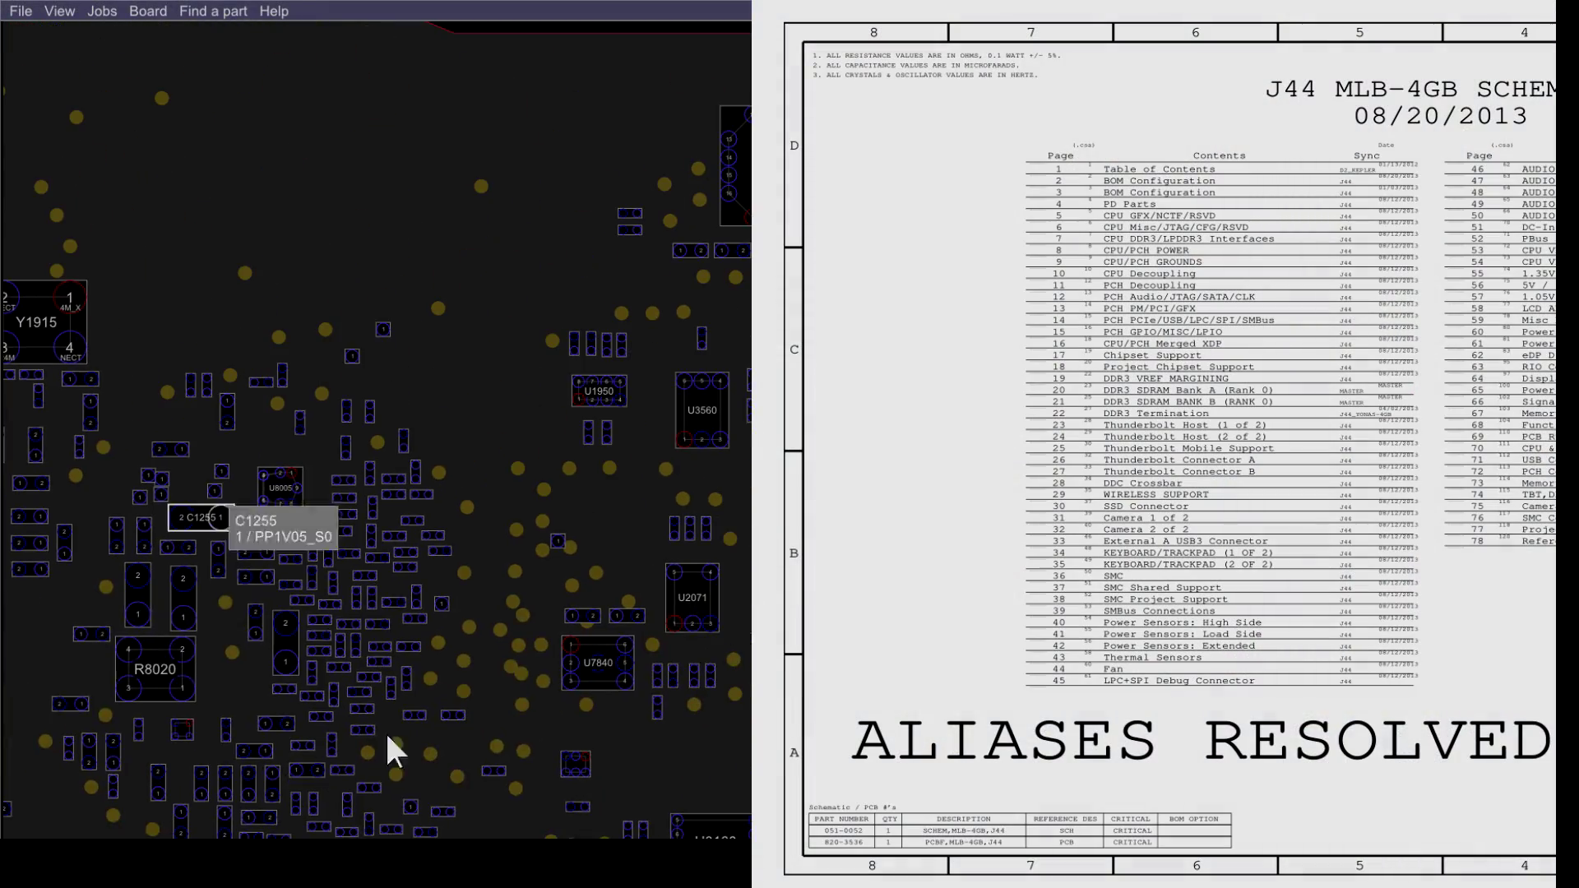
left_click_drag(395, 750, 715, 662)
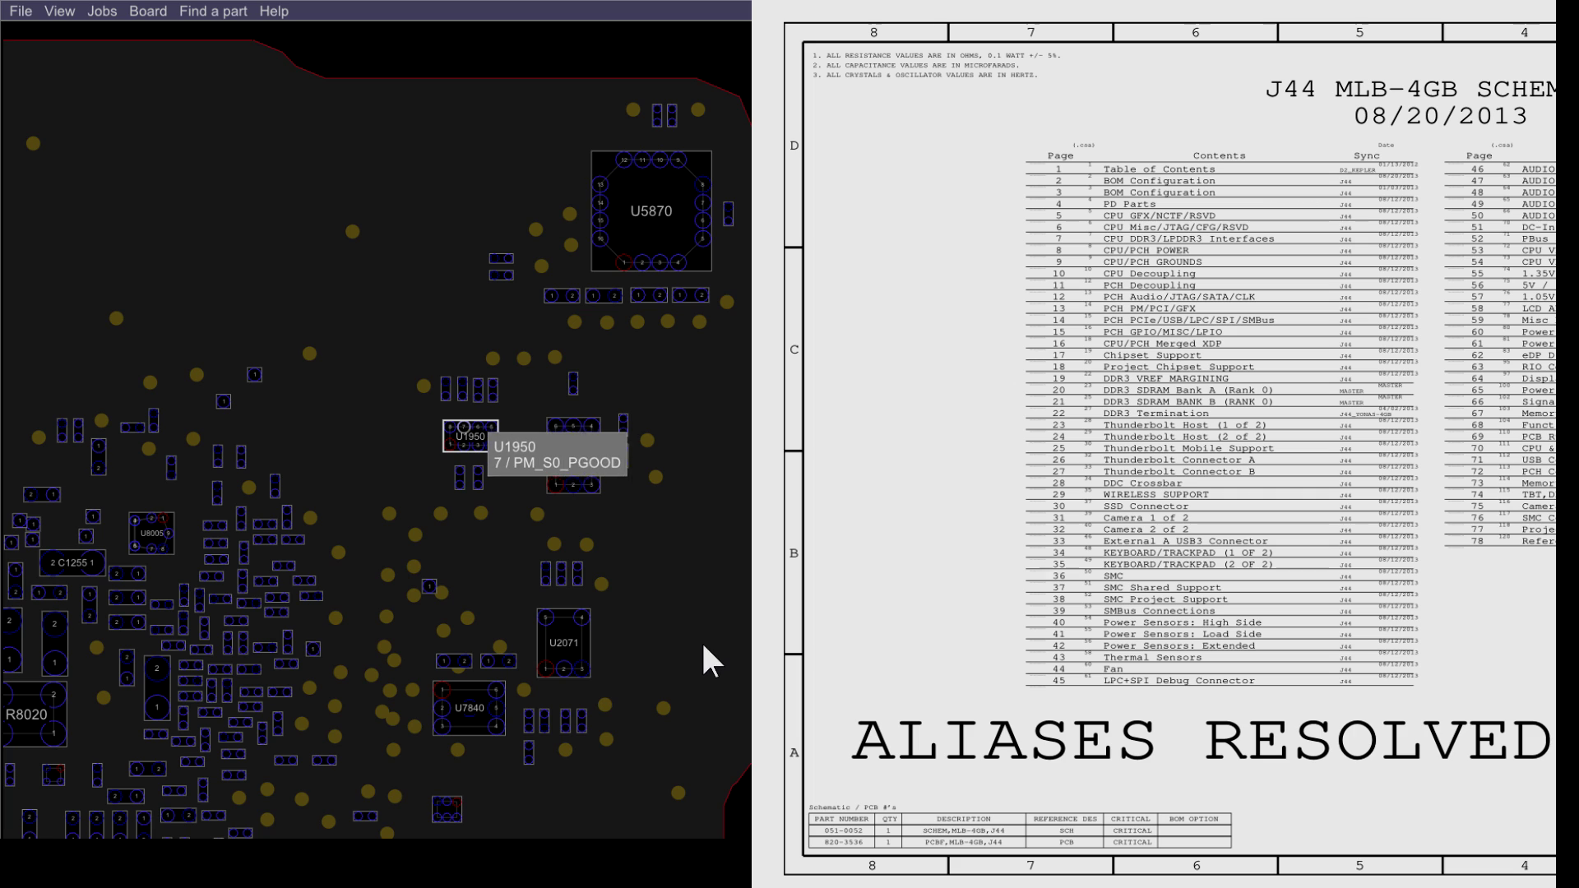
left_click(450, 426)
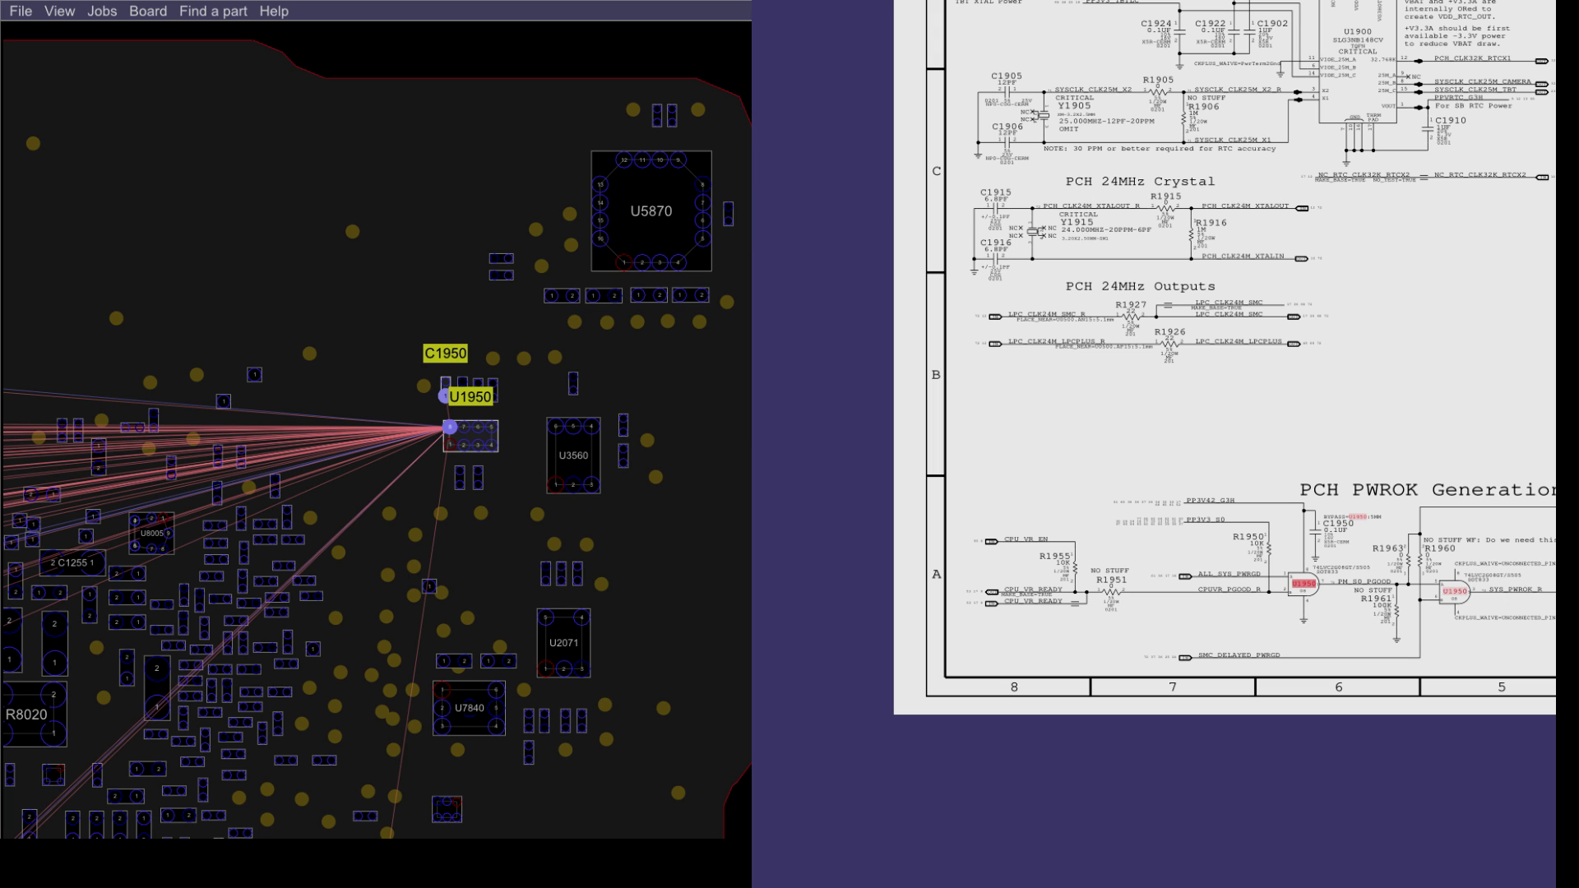
Examine the PCH PWROK Generation circuit, following PM_S0_PGOOD through both U1950 gates to the PM_PCH_PWROK and PM_PCH_SYS_PWROK outputs
left_click_drag(1522, 627, 1348, 650)
scroll(1106, 748, "up", 5)
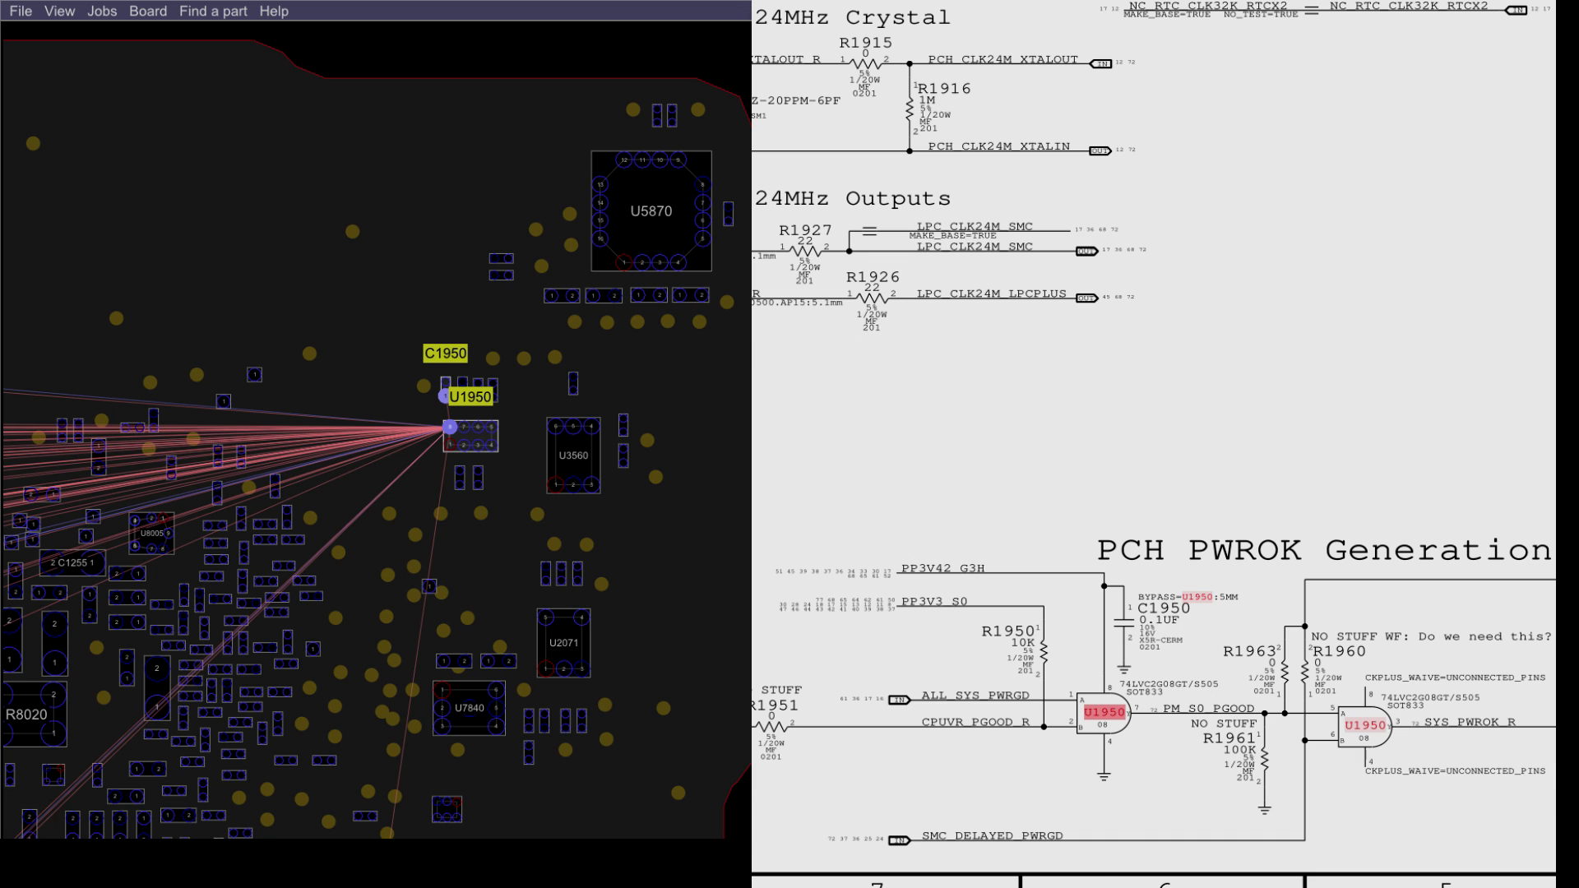
scroll(1163, 790, "down", 3)
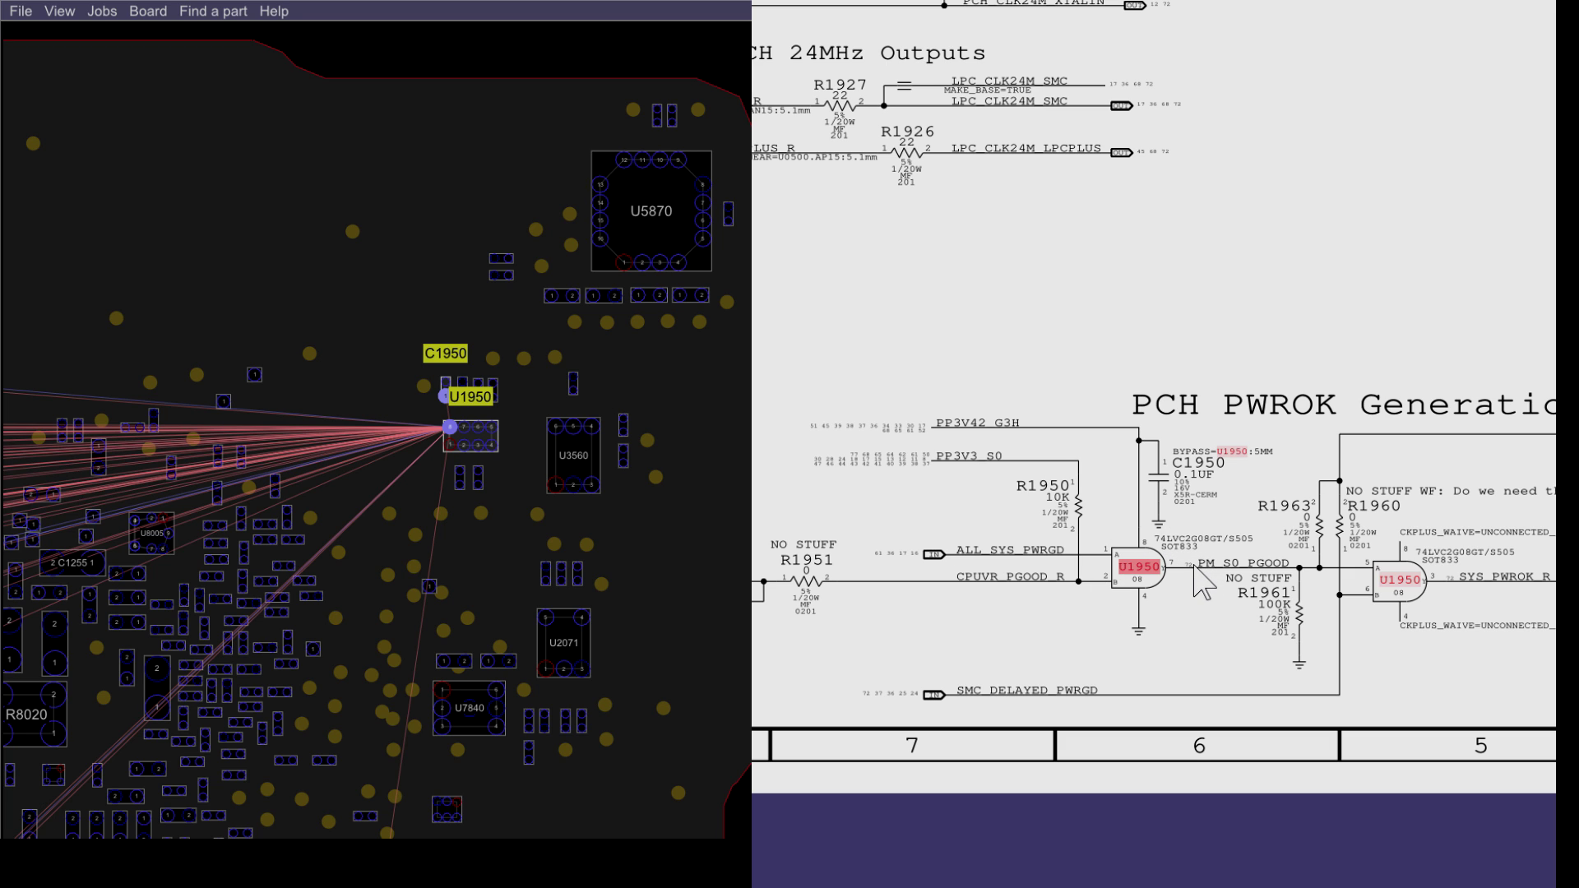
left_click_drag(1242, 596, 1065, 641)
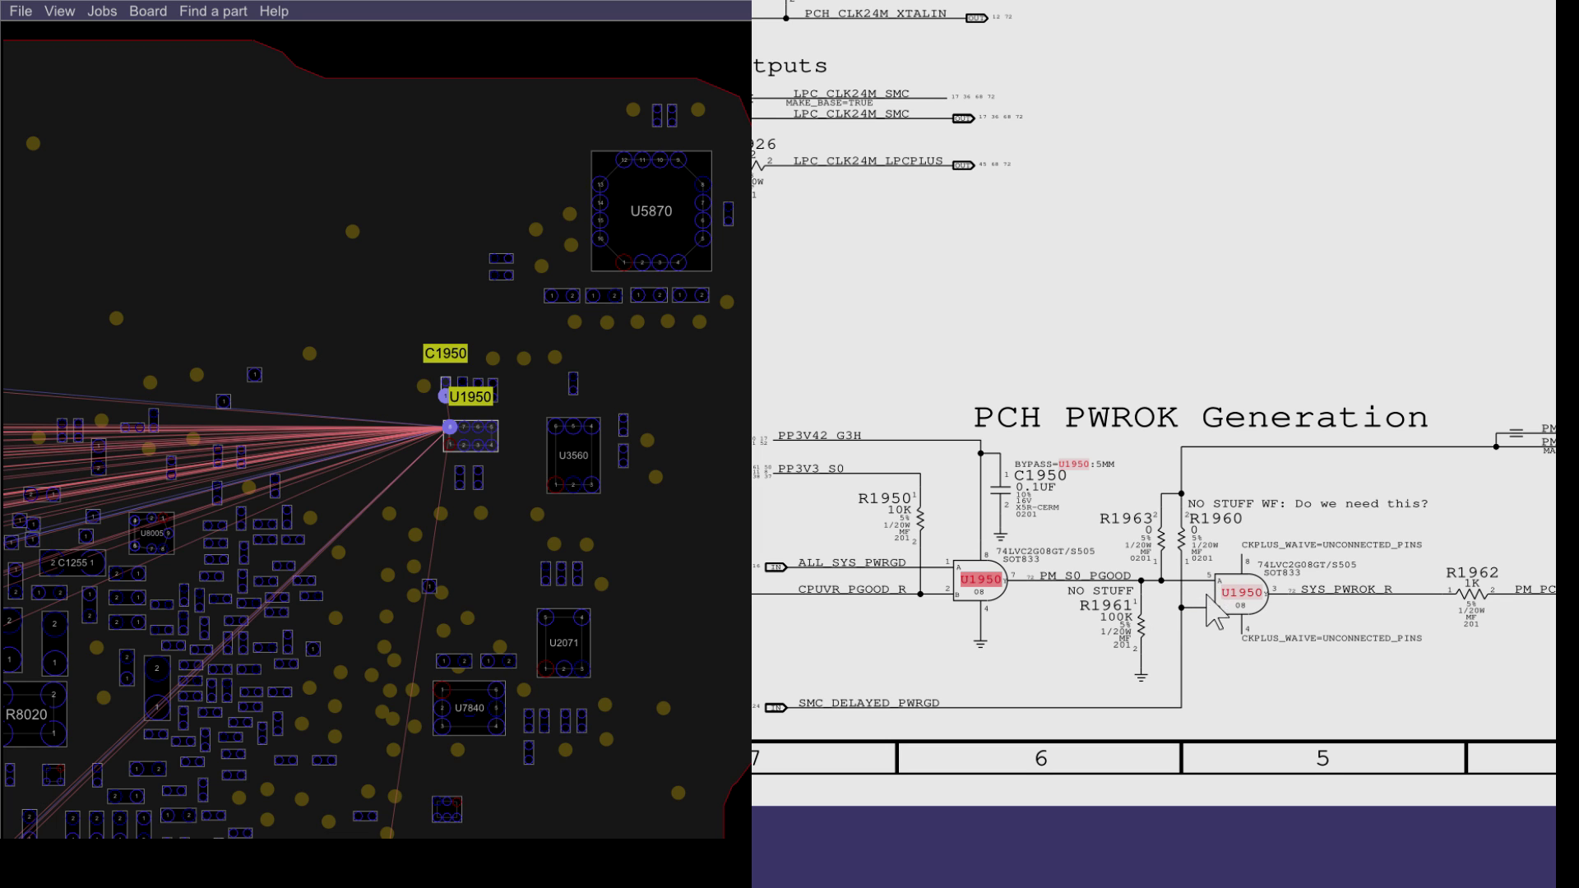
left_click_drag(1001, 594, 1047, 614)
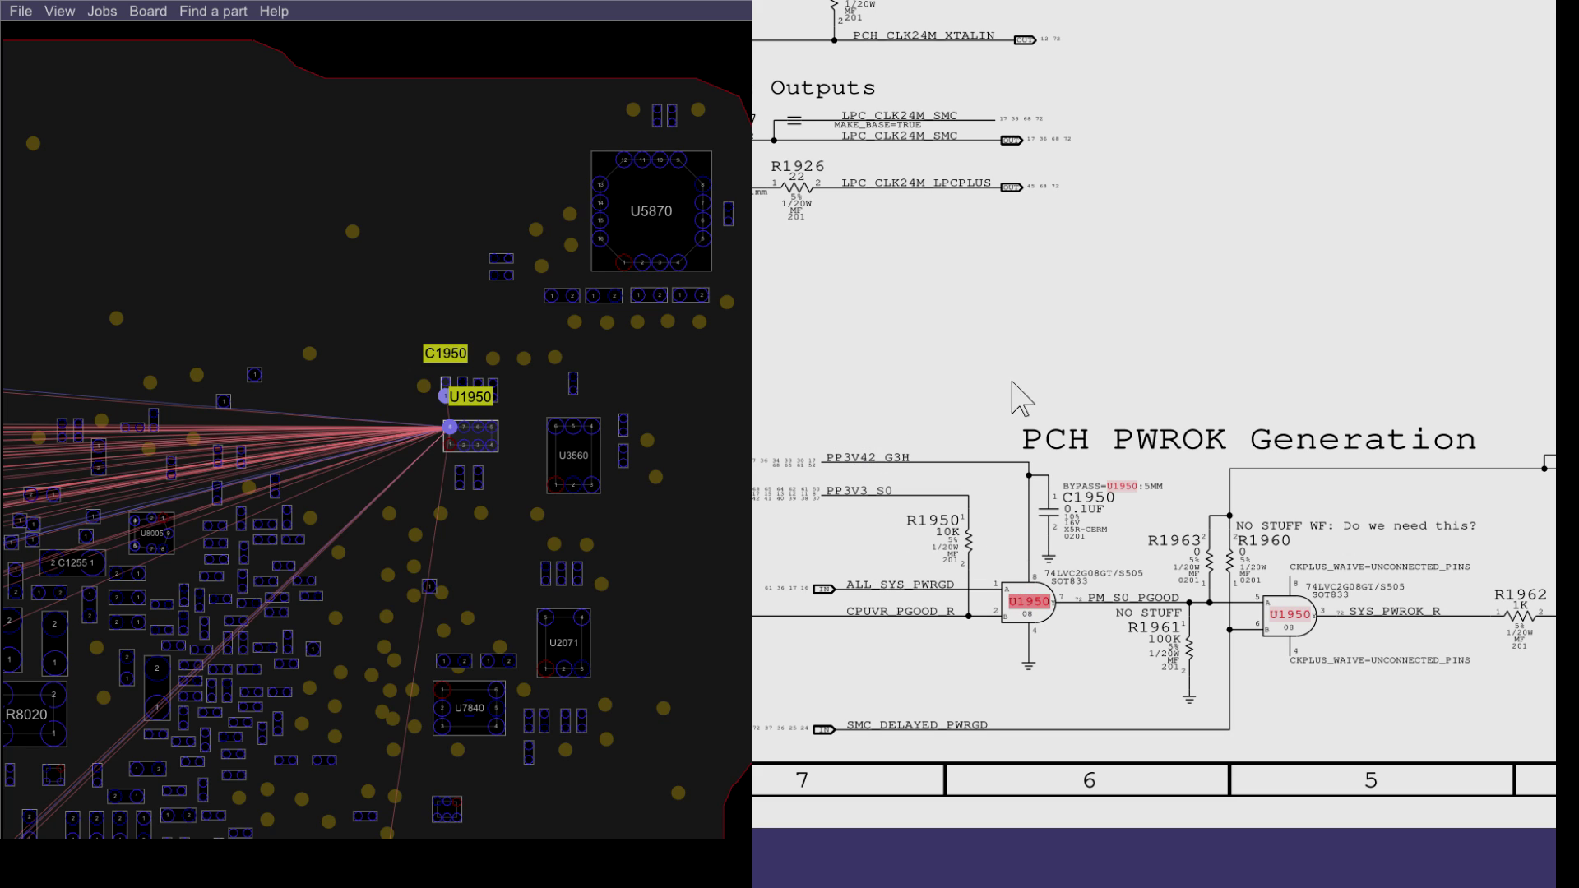
left_click_drag(1323, 505, 1005, 543)
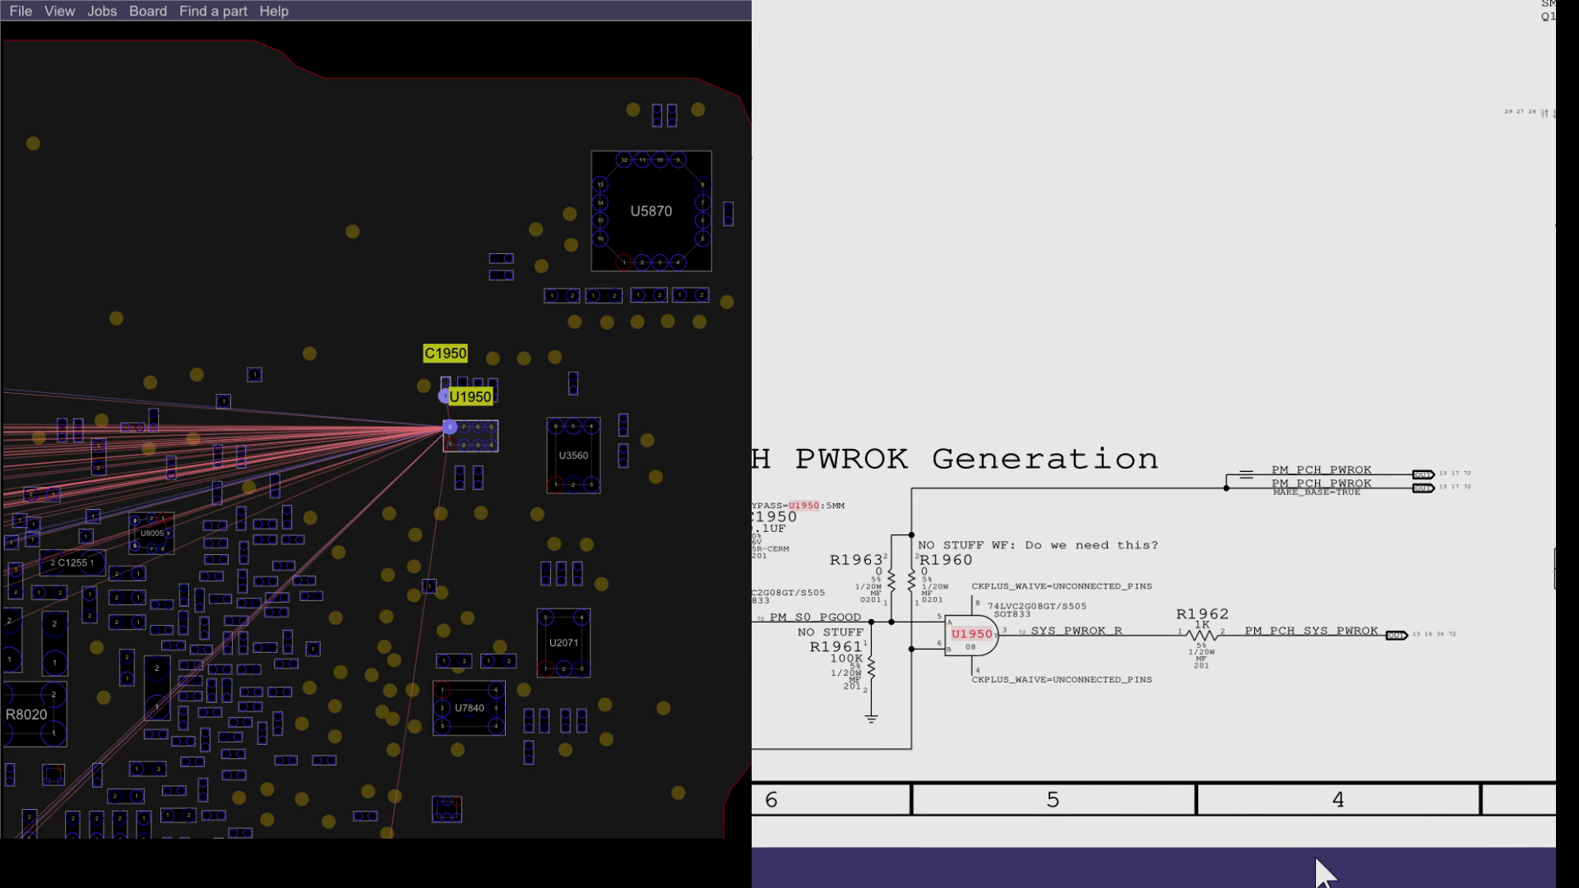
Trace PM_PCH_PWROK in the schematic to the U0500 system power management block
left_click_drag(1297, 835, 1438, 878)
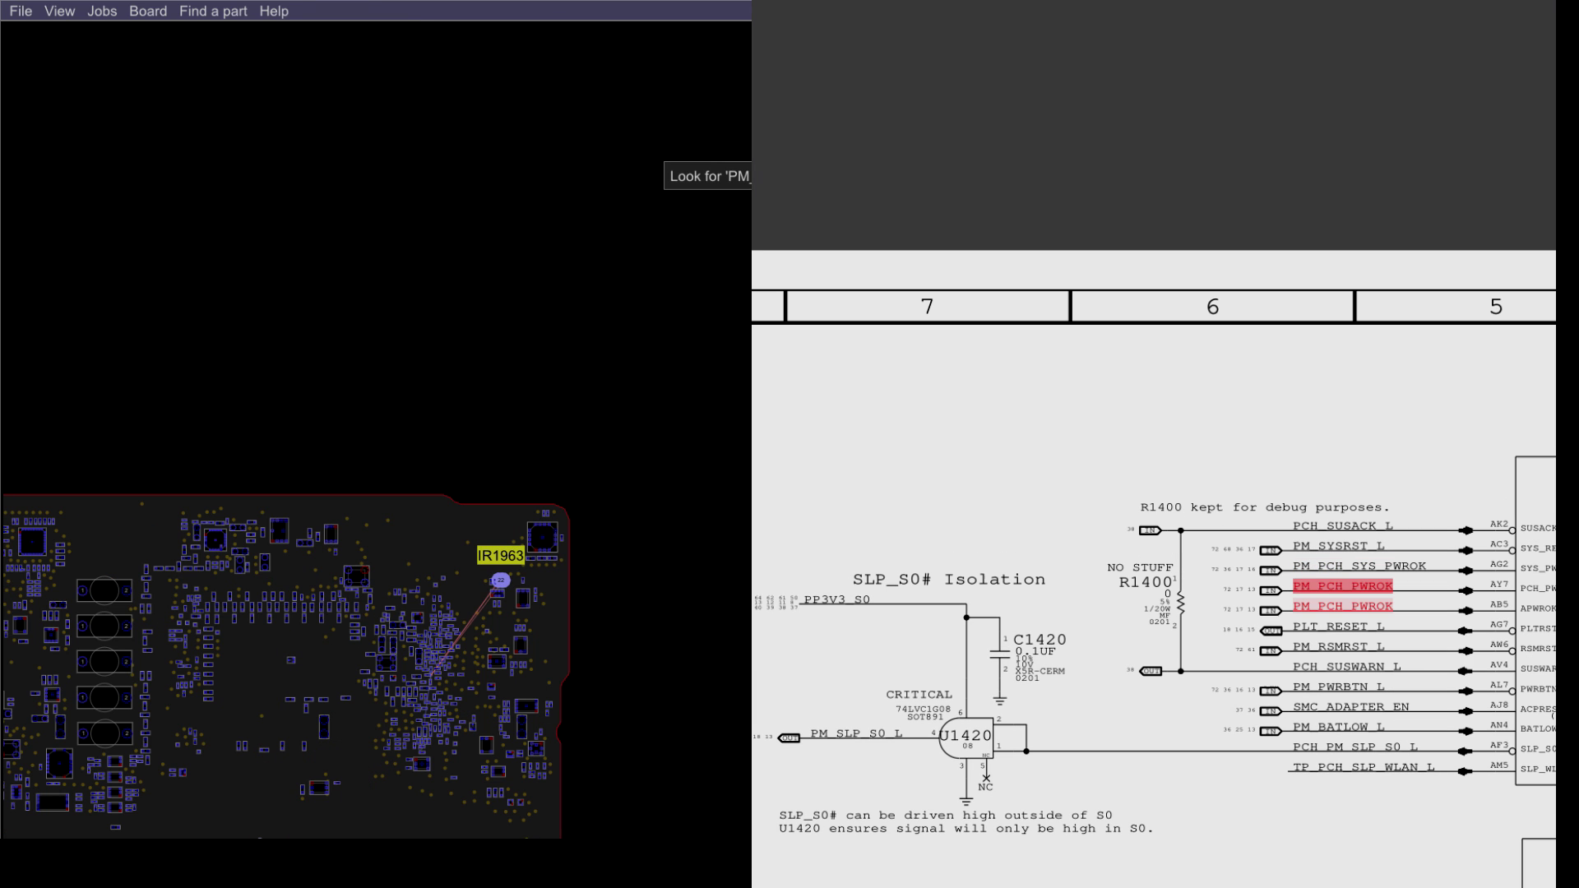
left_click_drag(1242, 802, 899, 669)
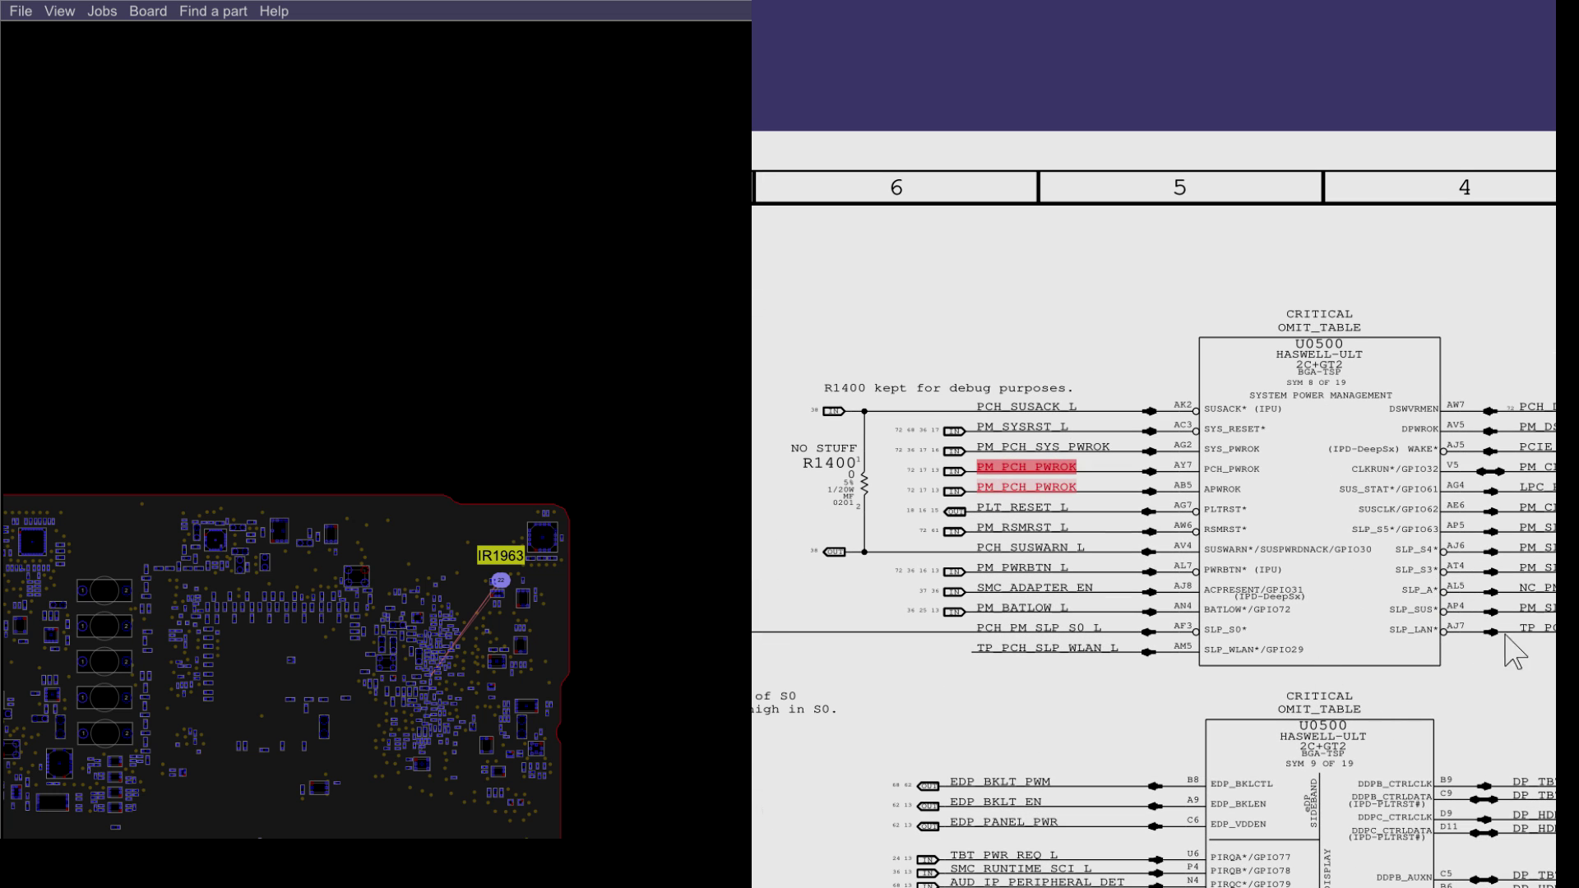
left_click_drag(1480, 661, 1371, 691)
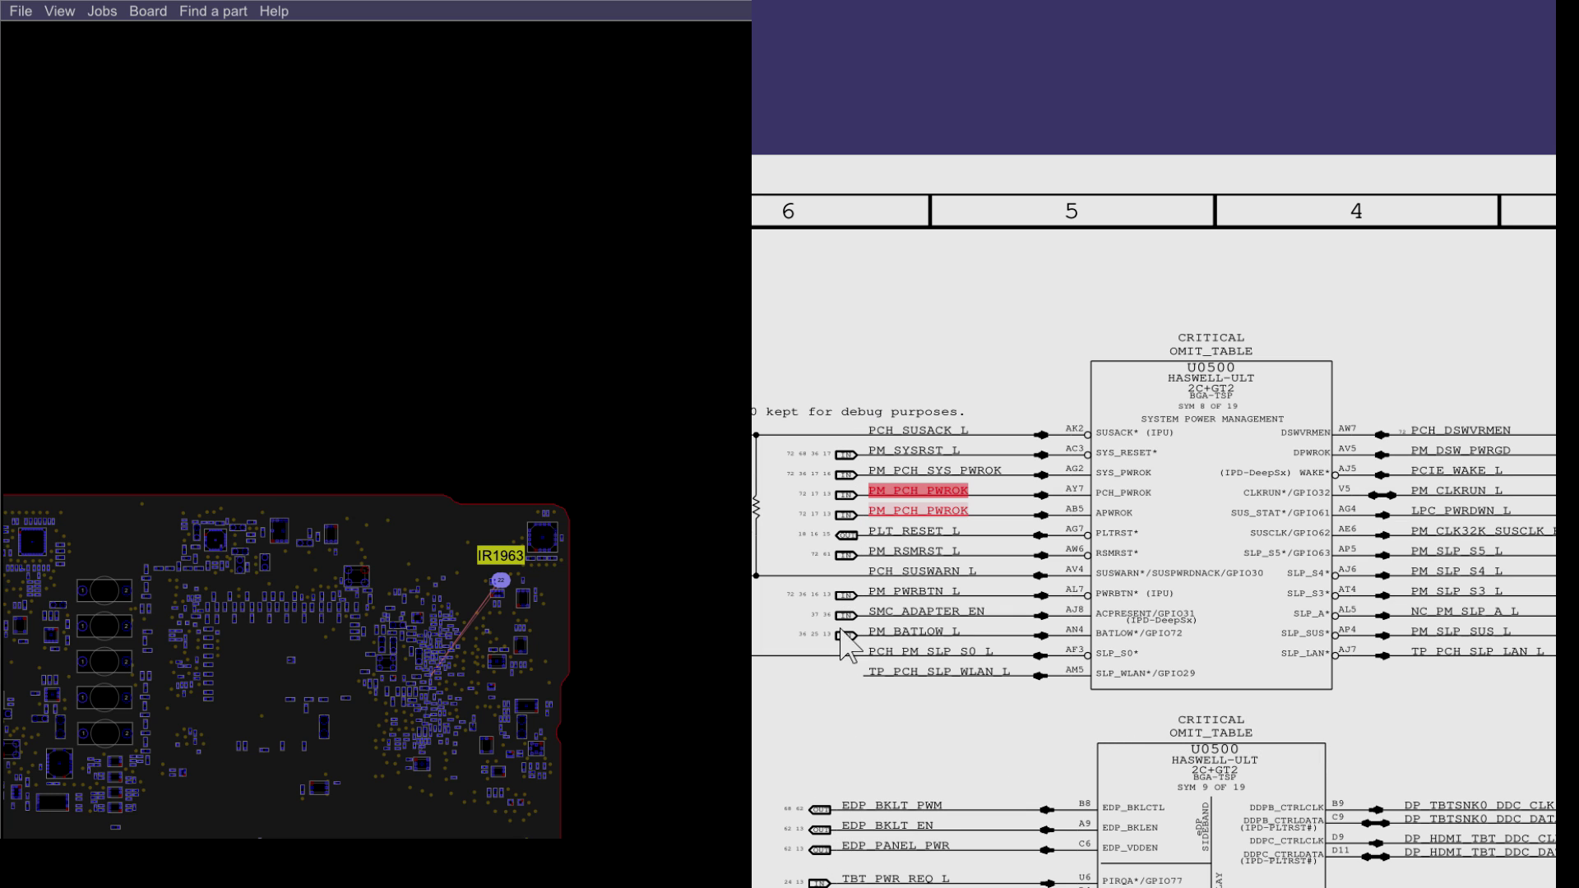
Examine the power-good inputs and the PM_SLP sleep signals of the U0500 system power management block
scroll(1251, 670, "right", 5)
scroll(1250, 669, "up", 1)
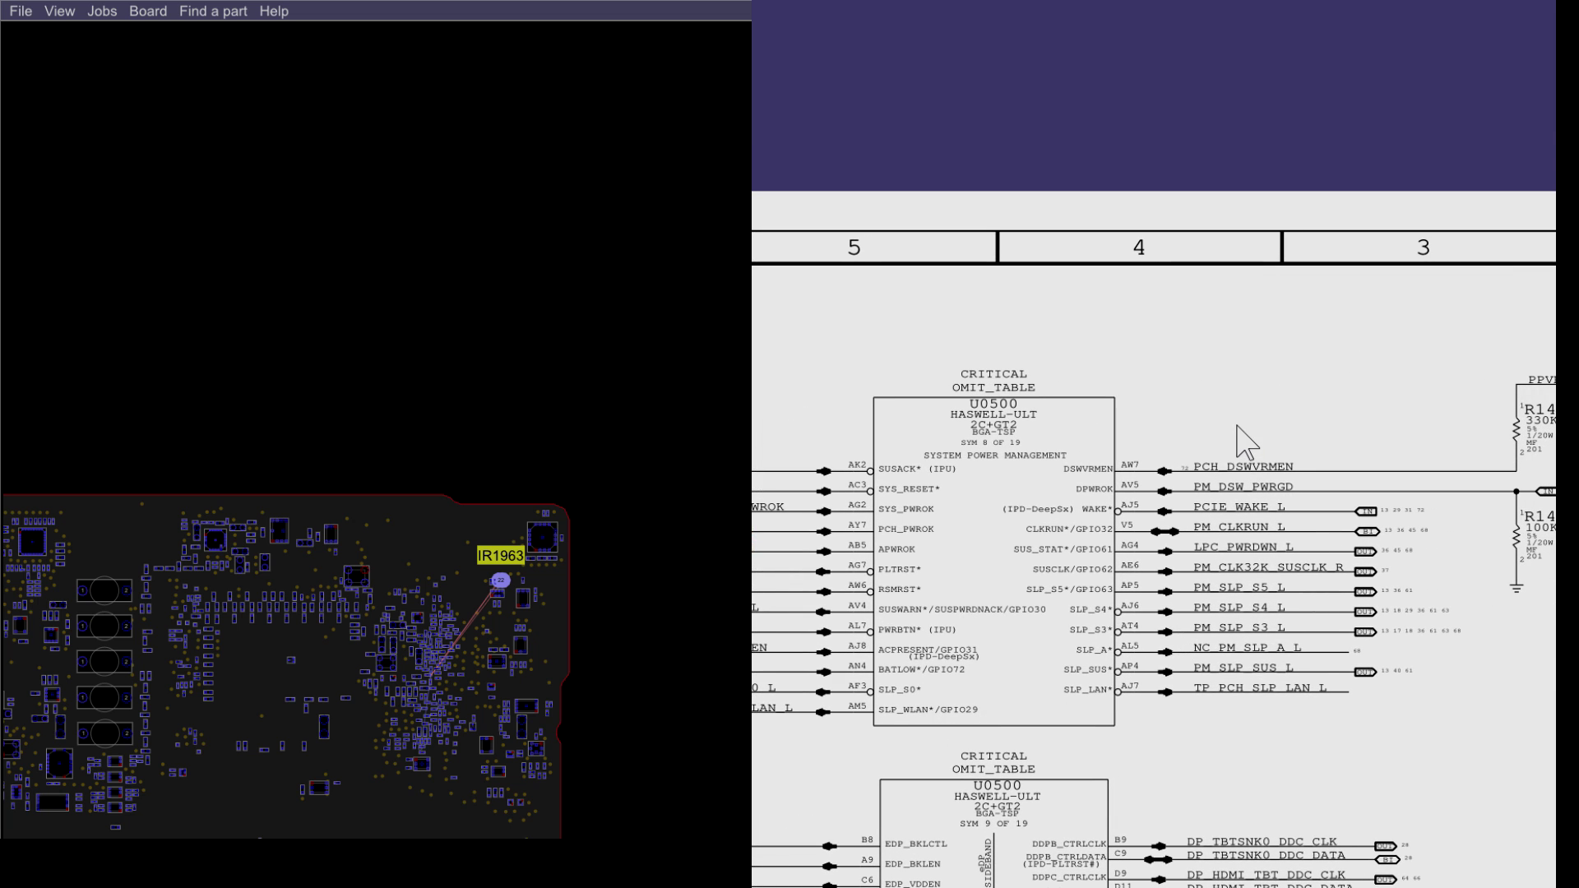
scroll(1159, 753, "left", 2)
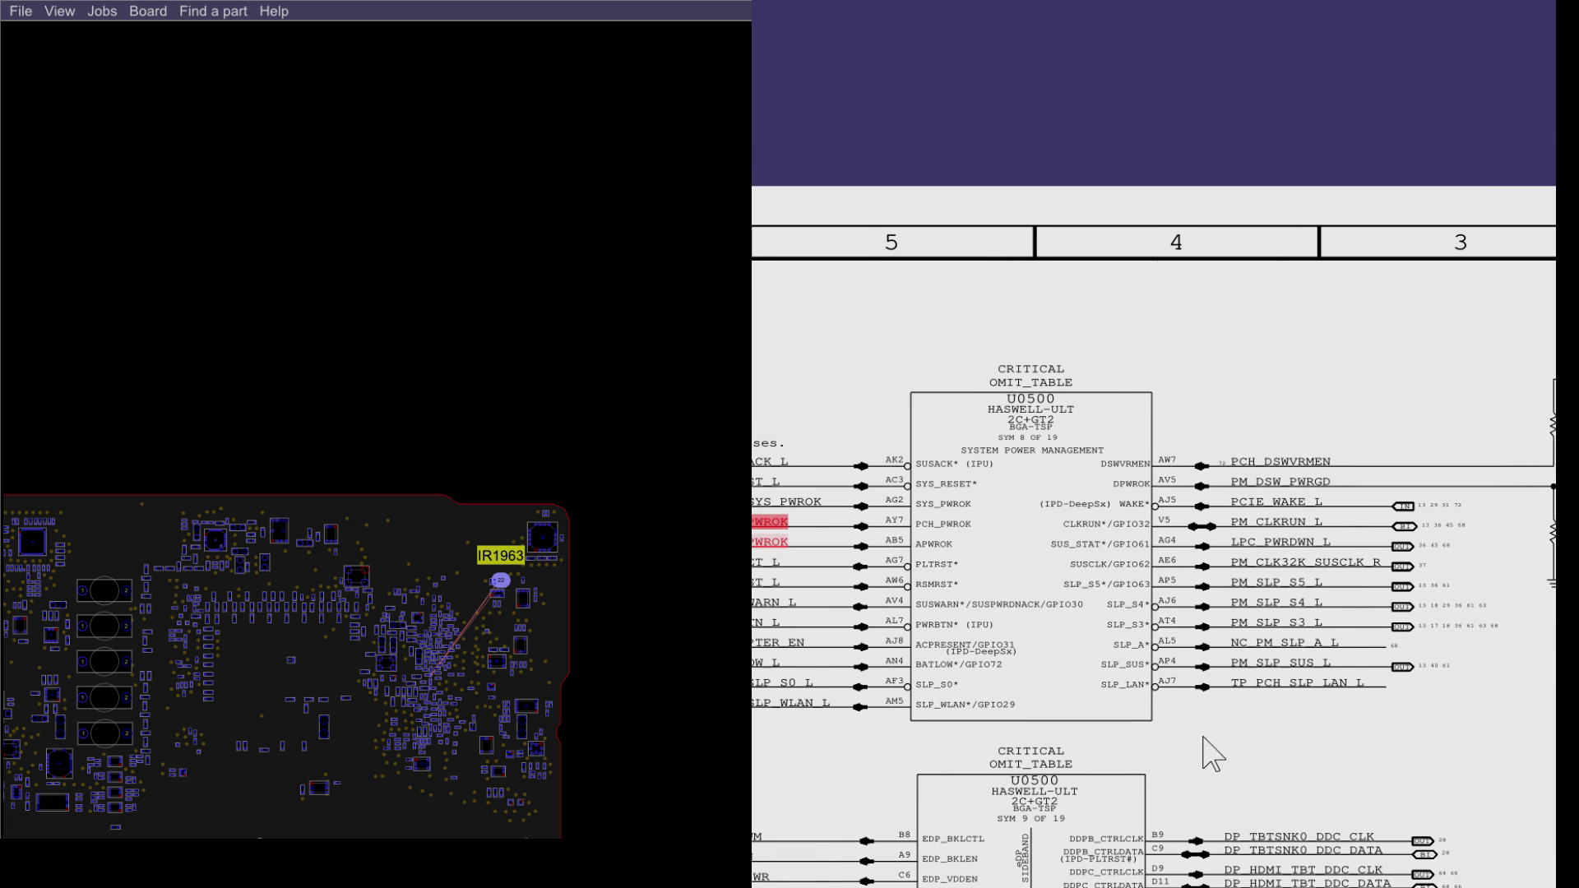
scroll(1283, 641, "left", 4)
scroll(1283, 642, "up", 1)
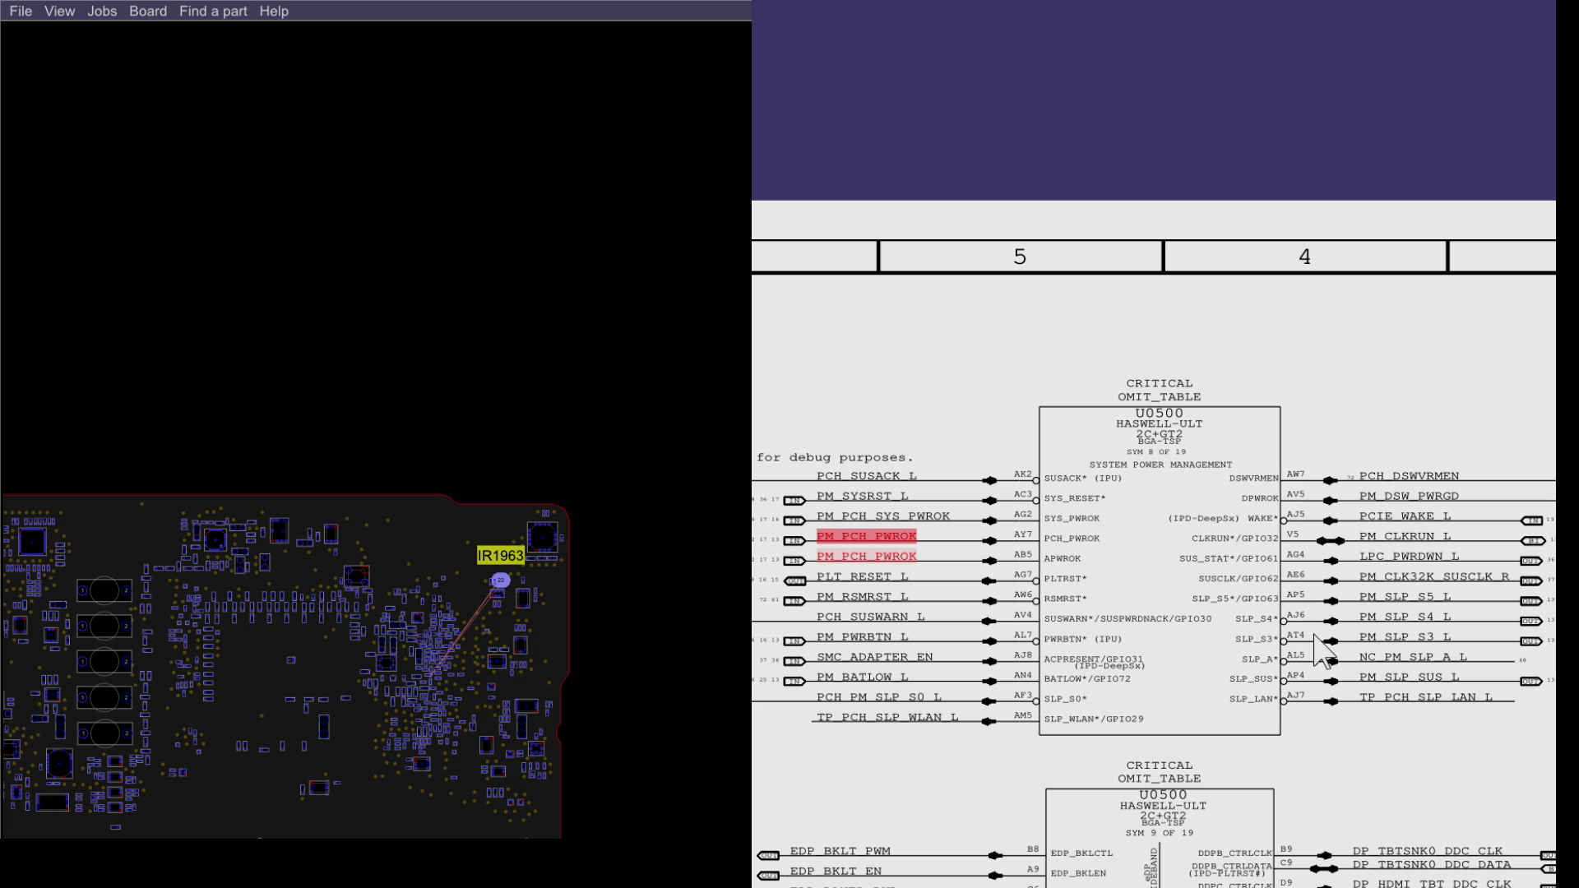
scroll(1384, 660, "right", 3)
scroll(1384, 659, "up", 1)
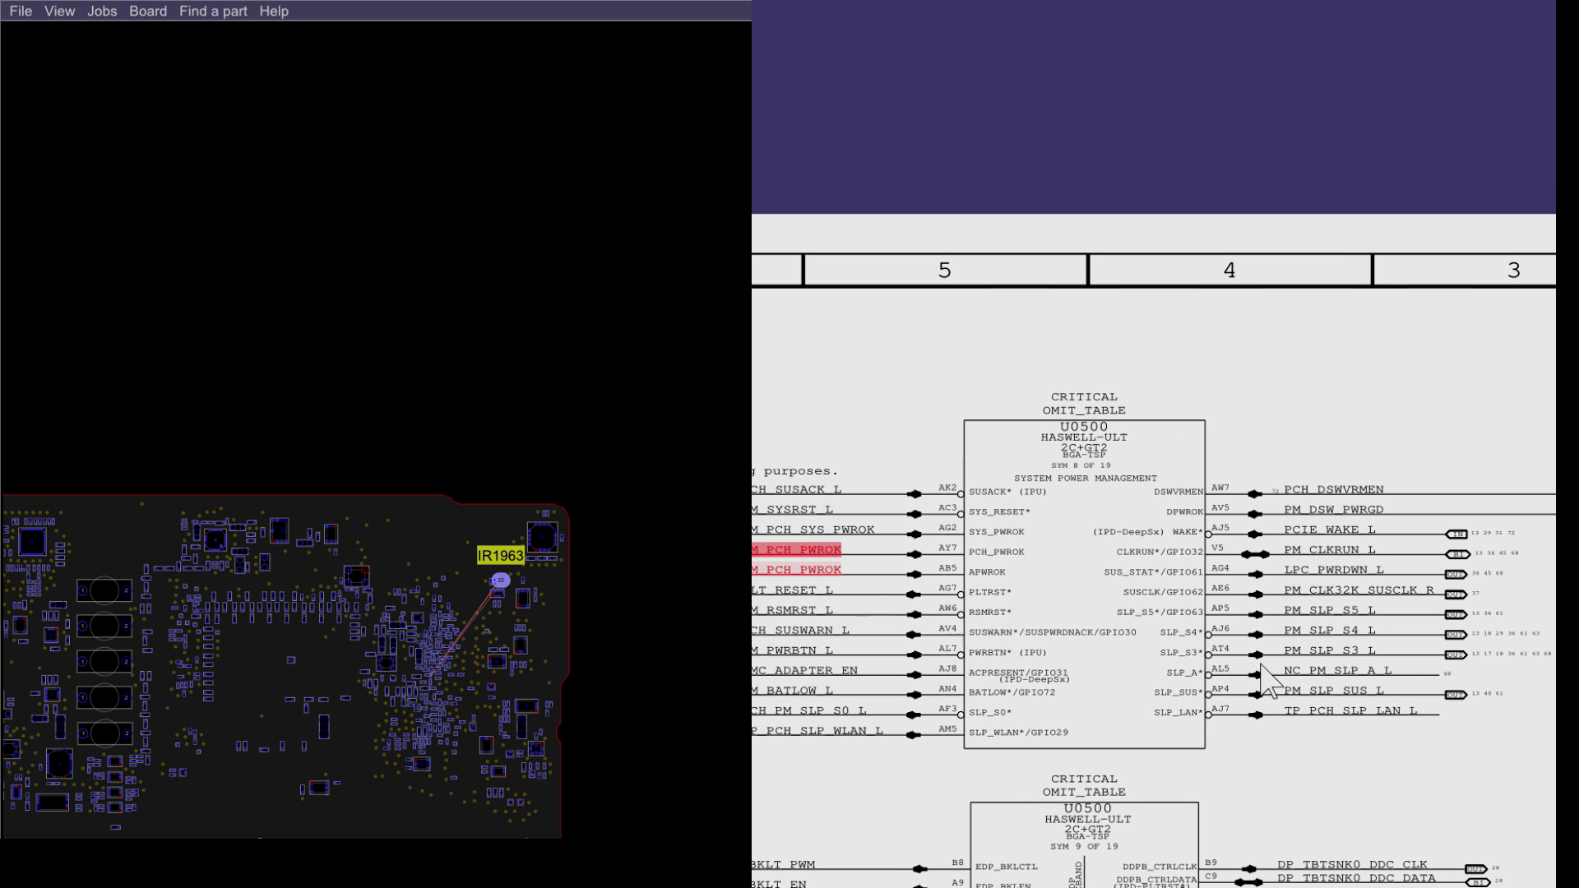
scroll(1399, 722, "right", 1)
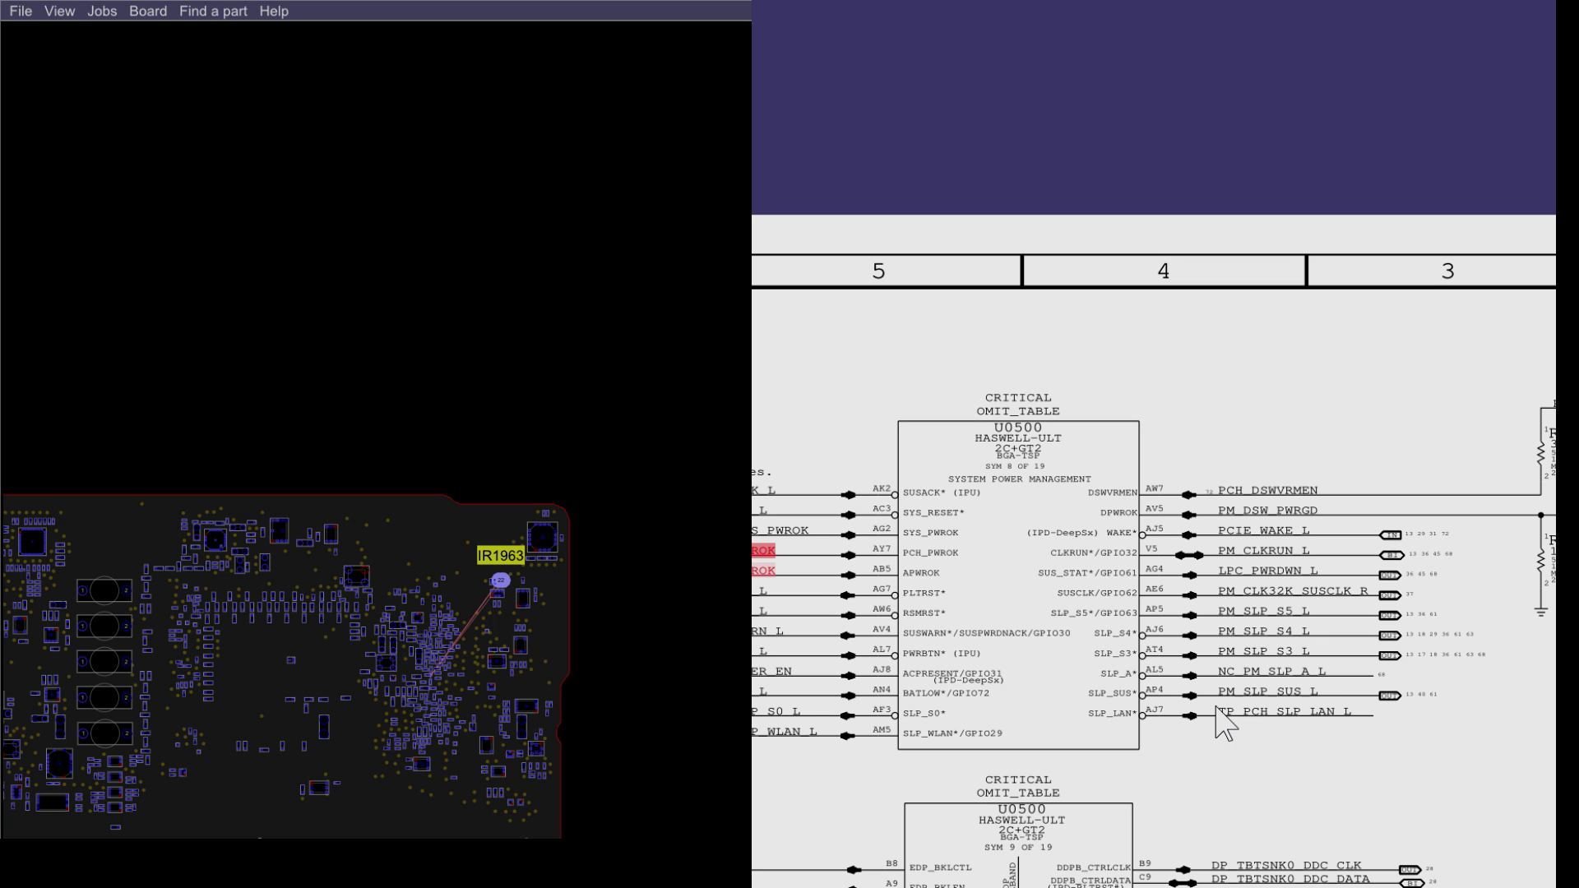
scroll(1217, 716, "left", 5)
scroll(1218, 715, "down", 1)
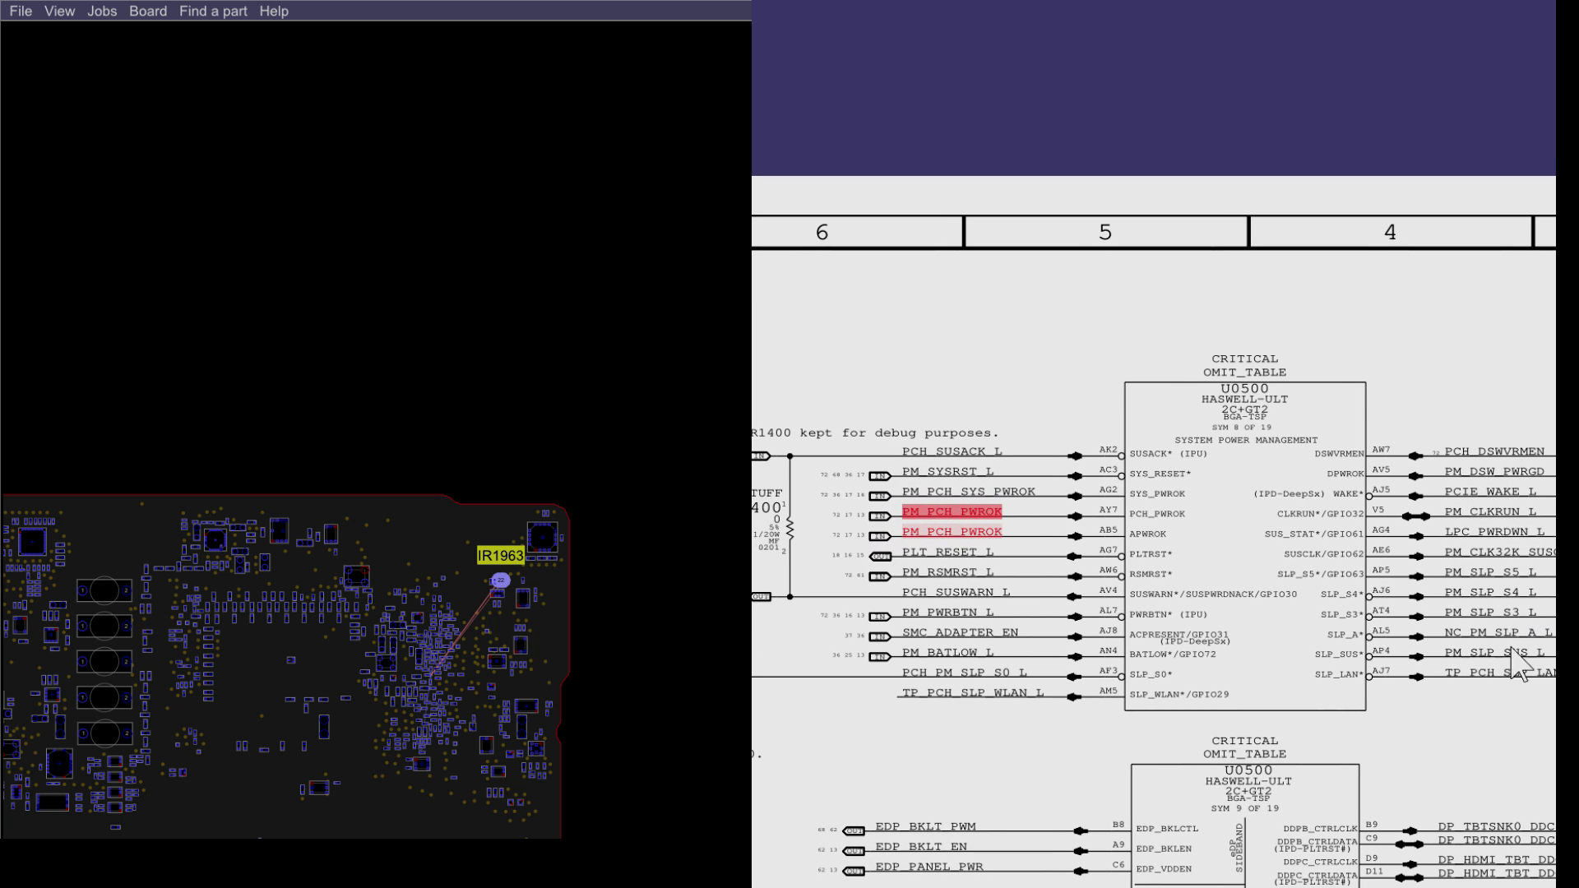
scroll(1192, 690, "up", 1)
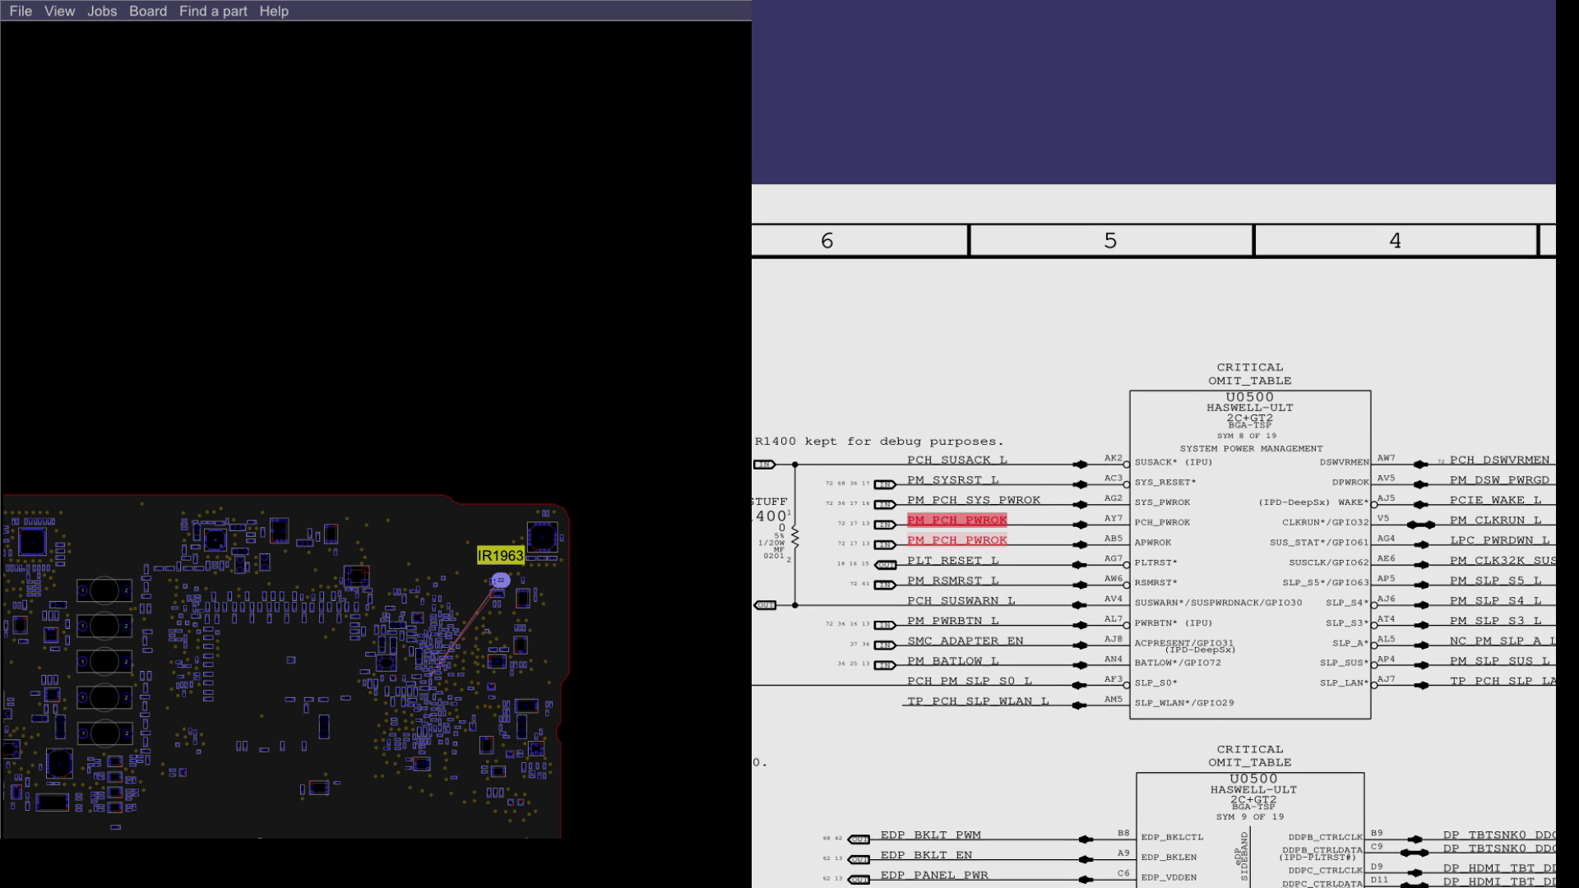
Select U1950 on the board for a close look at its pins, and select pin 1 of C1950 on PP3V42_G3H
scroll(504, 590, "up", 5)
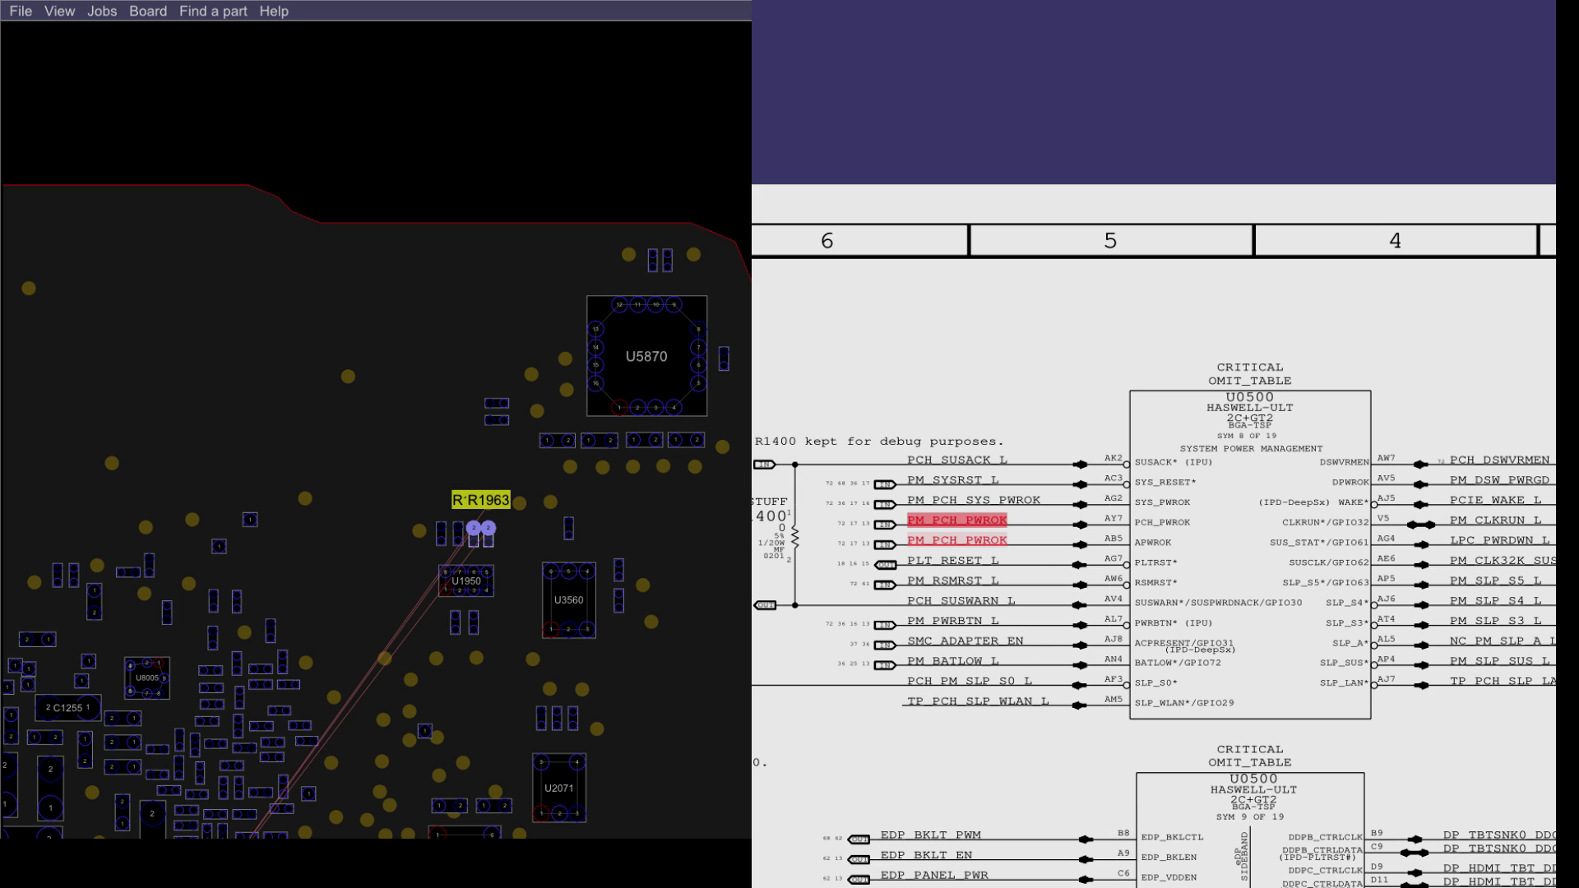
key("Left")
key("Down")
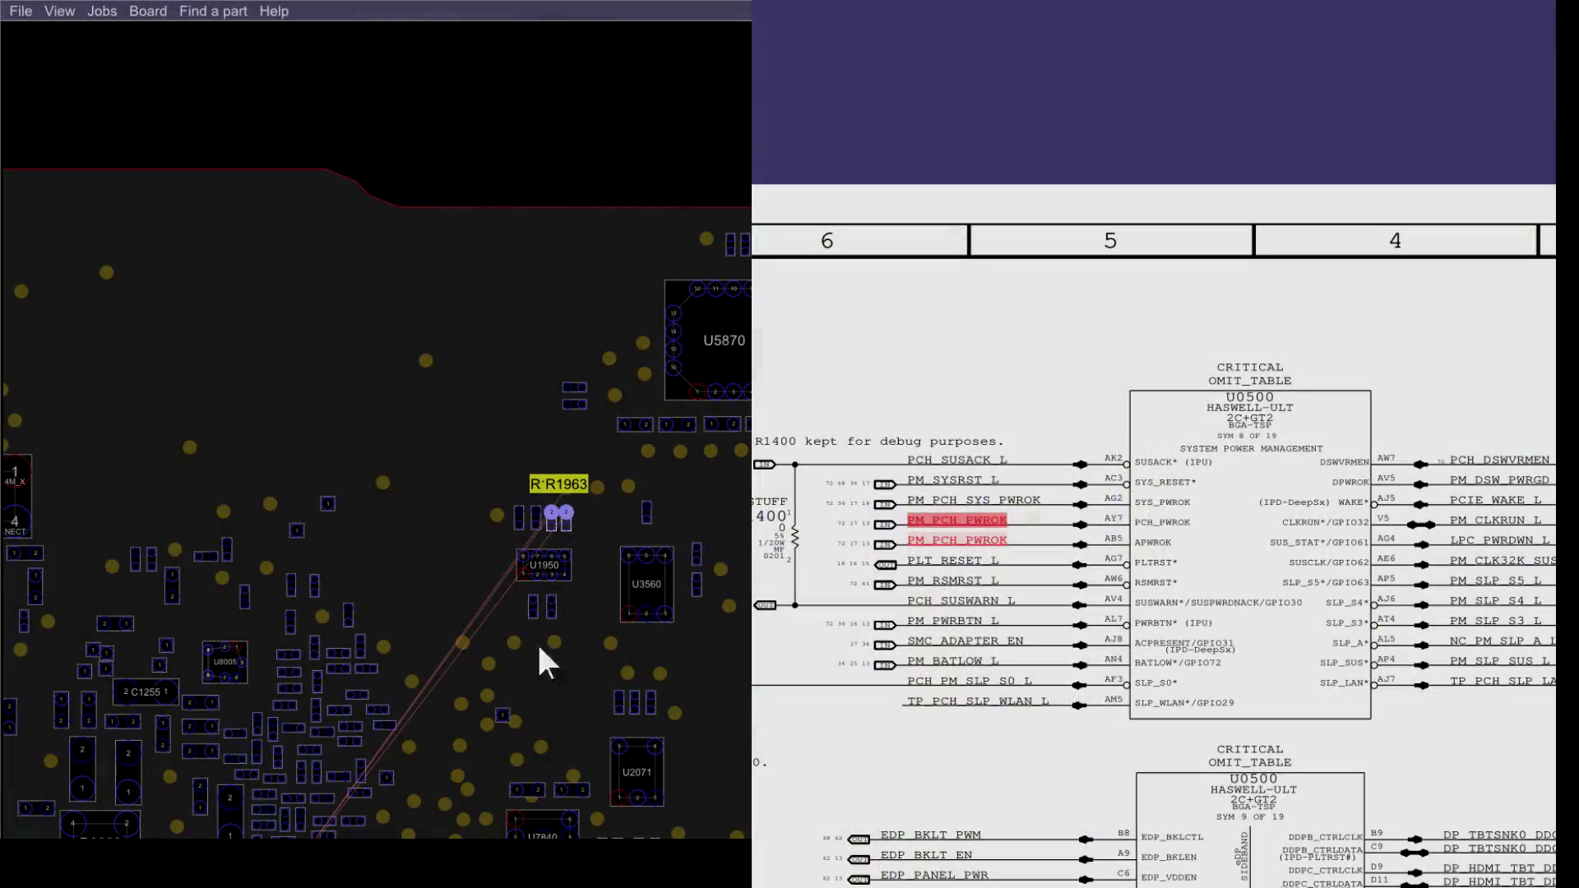
left_click(523, 557)
scroll(528, 562, "up", 5)
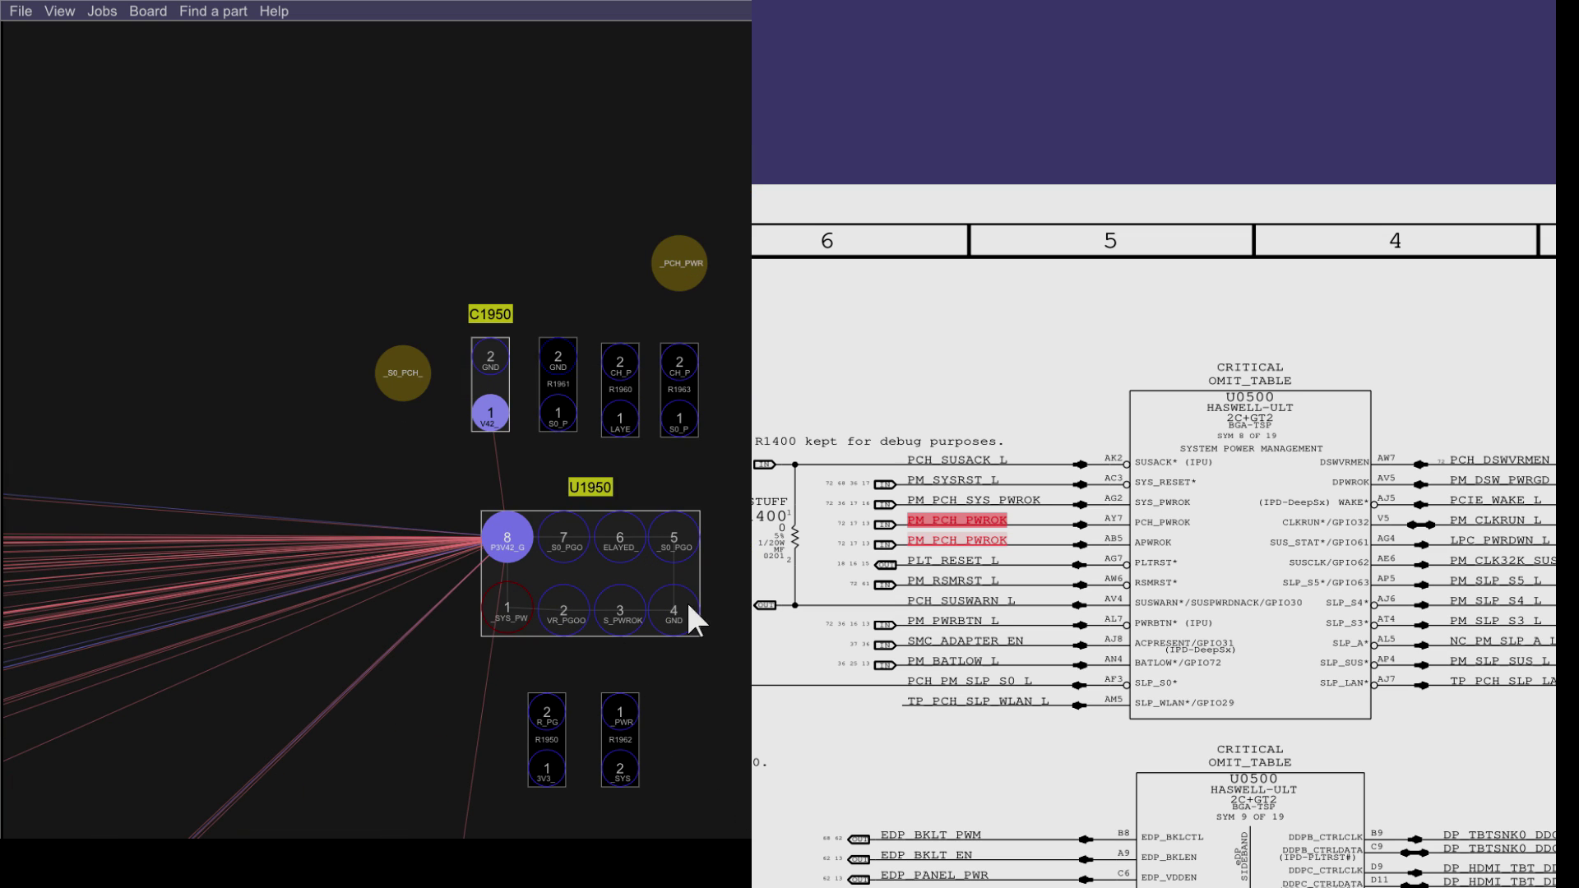
left_click(564, 545)
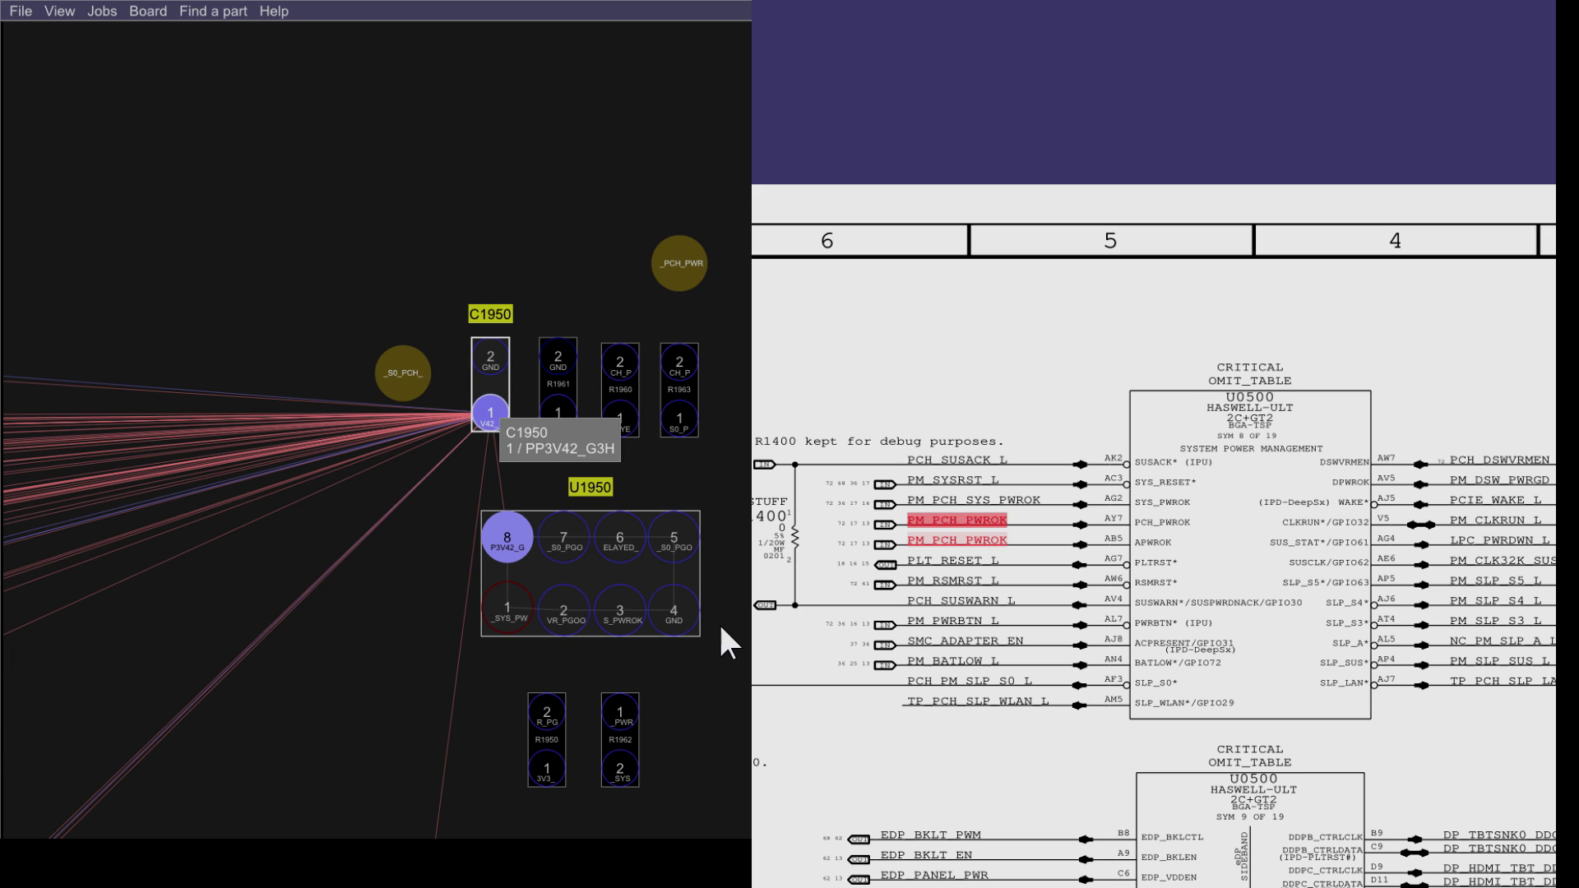
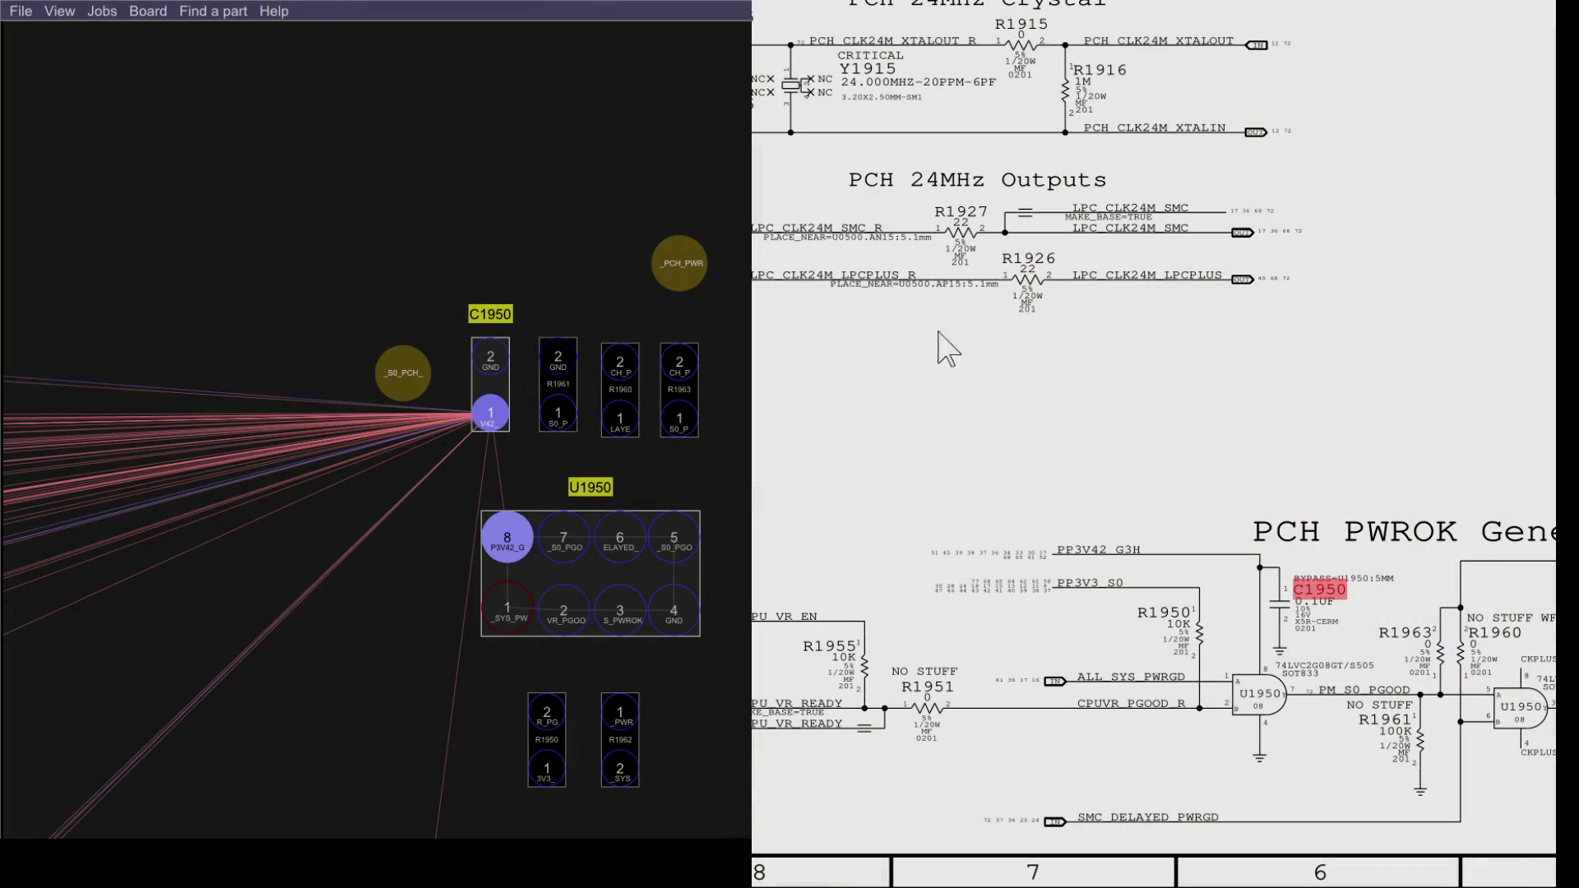
Examine C1950 and the supply, inputs and output of the first U1950 gate in the PCH PWROK Generation schematic
scroll(1151, 658, "down", 3)
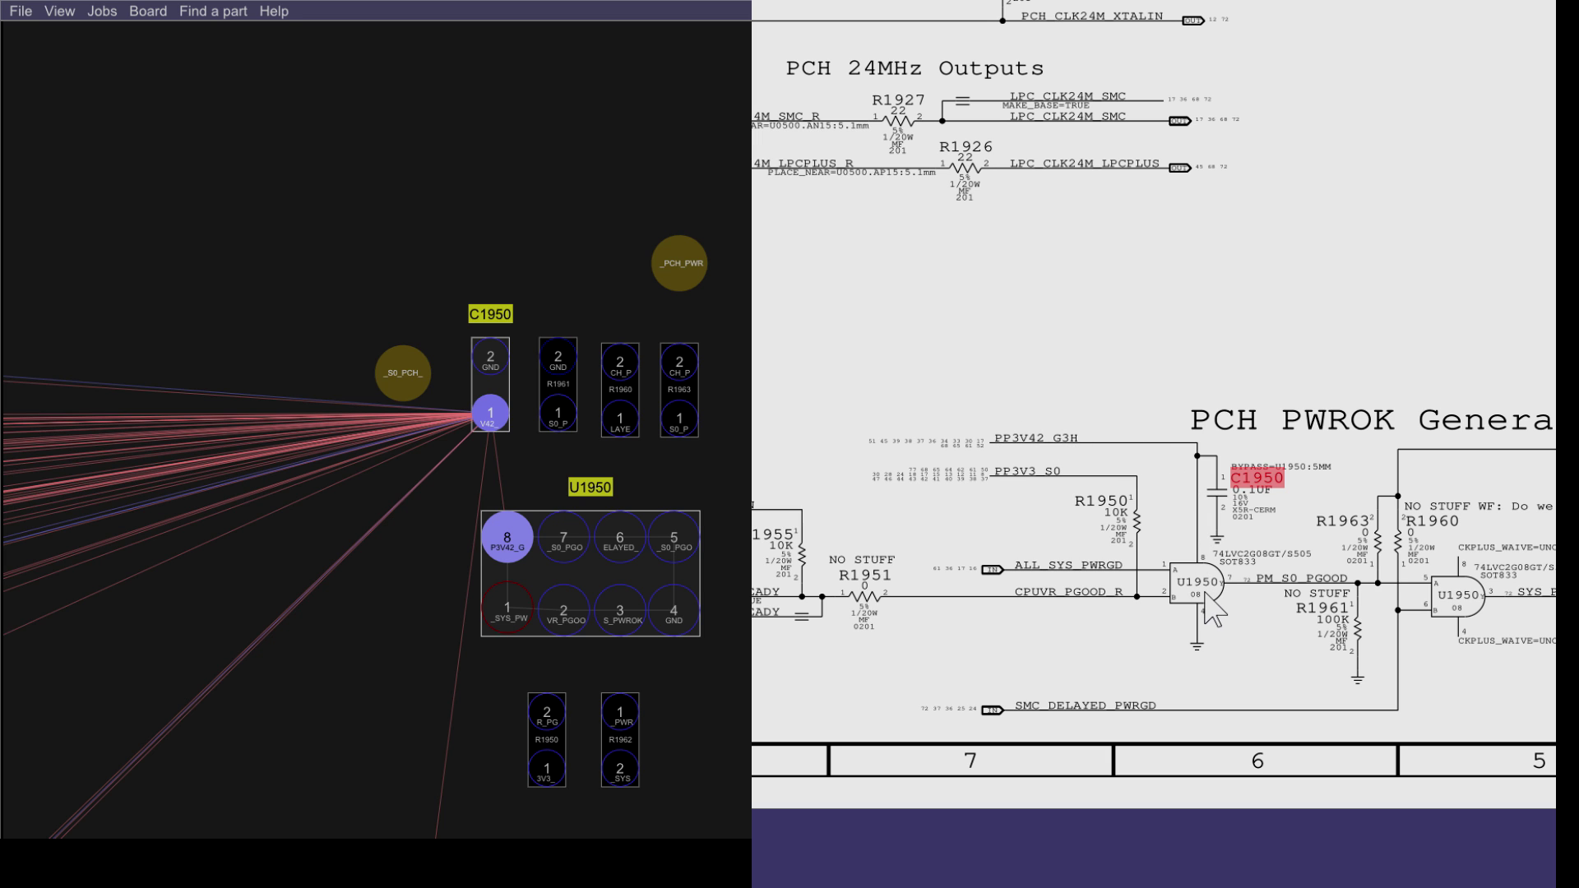
scroll(1207, 609, "up", 2)
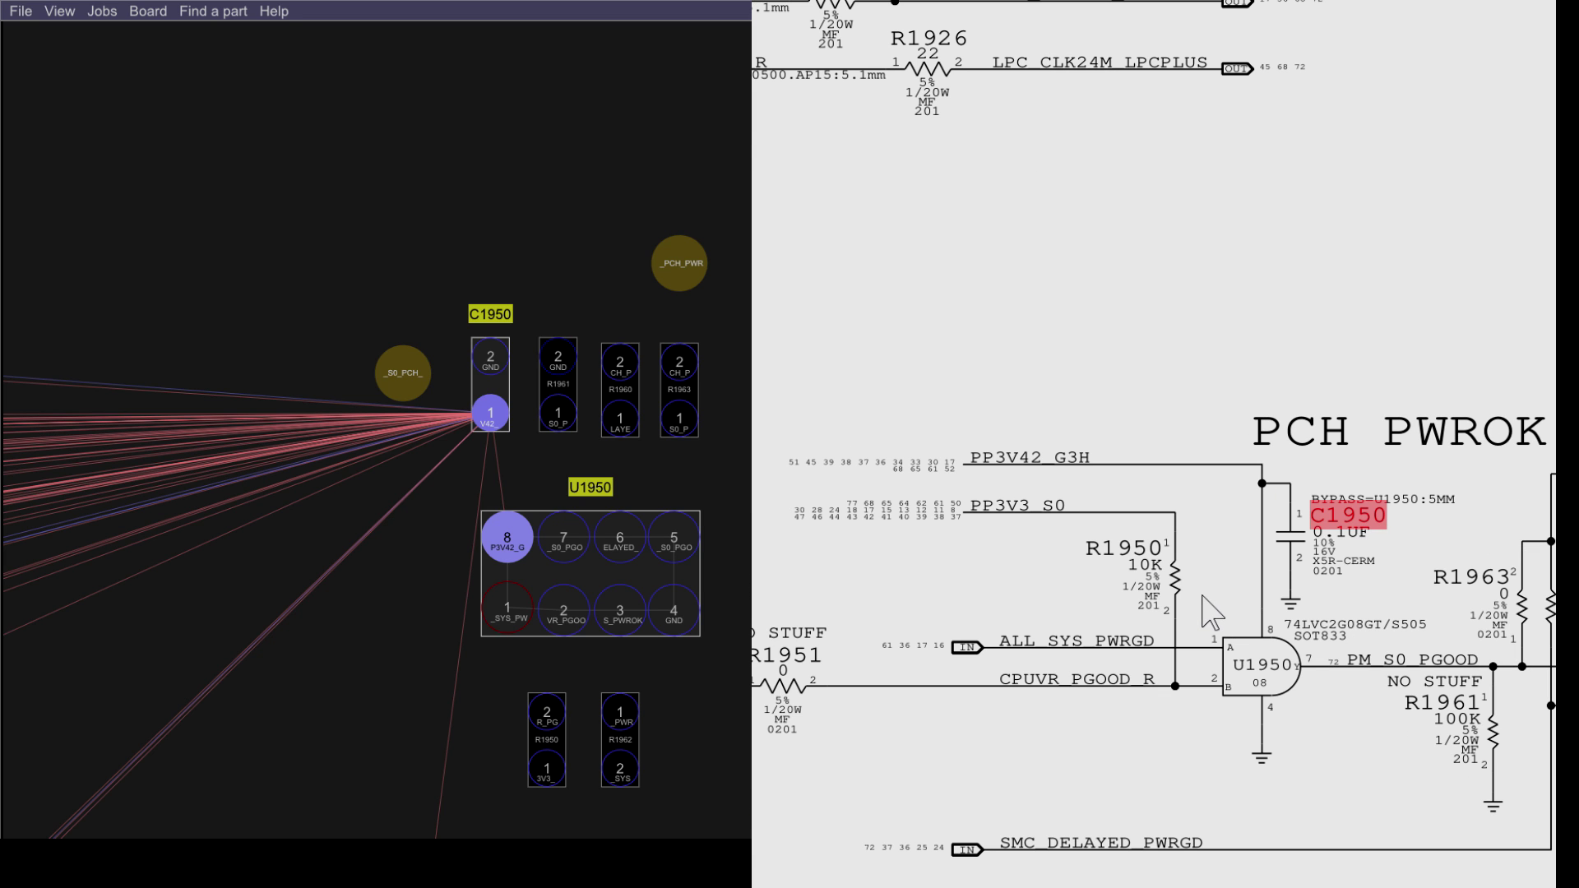
scroll(1214, 697, "down", 5)
scroll(1214, 697, "right", 2)
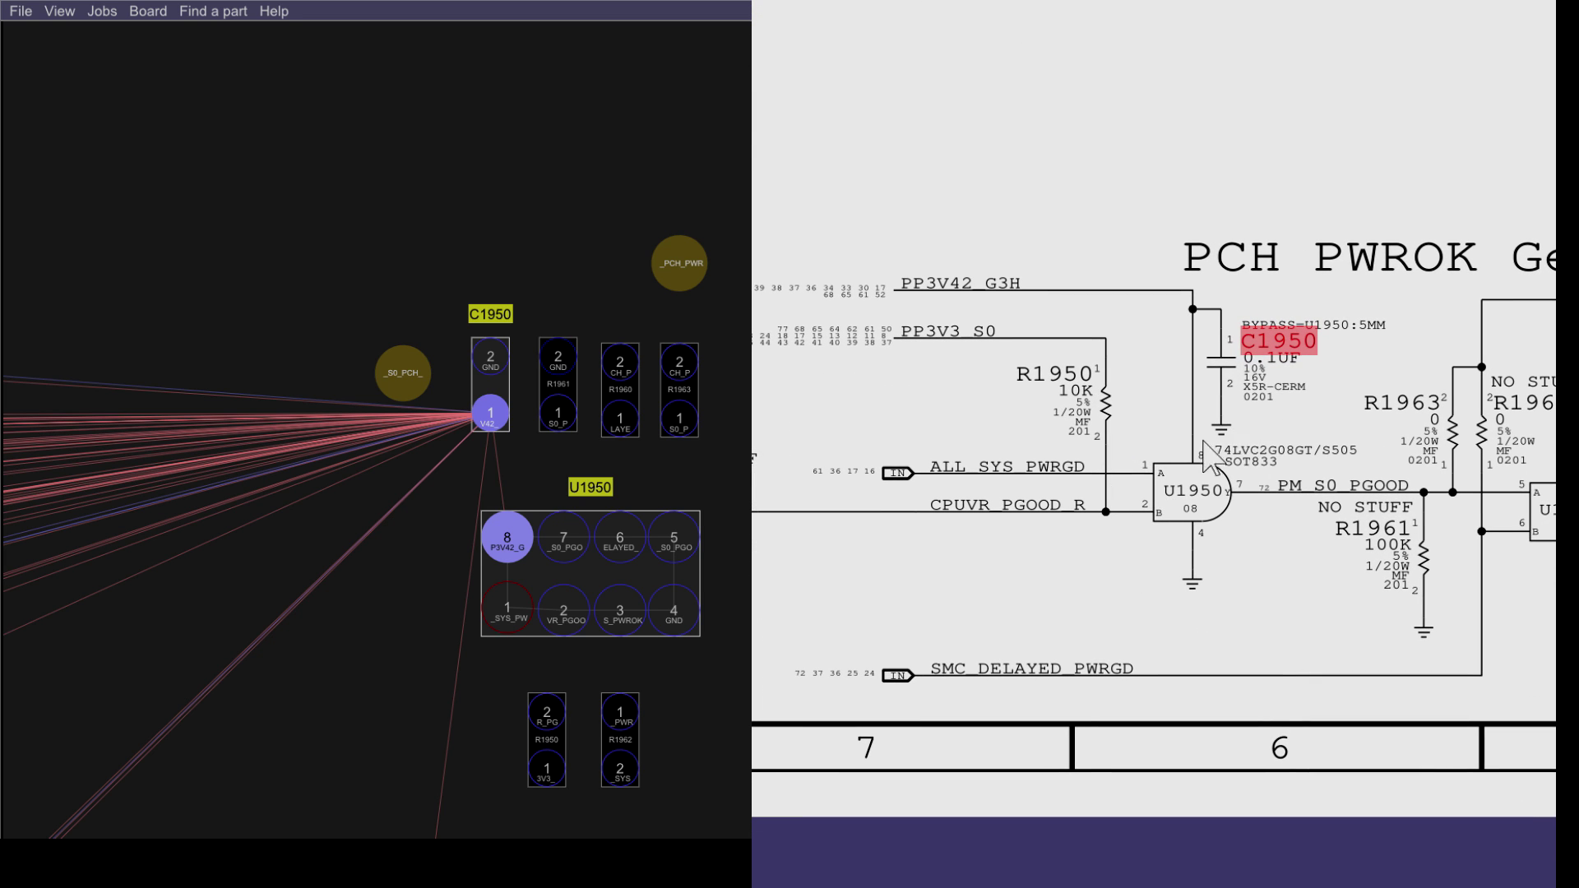